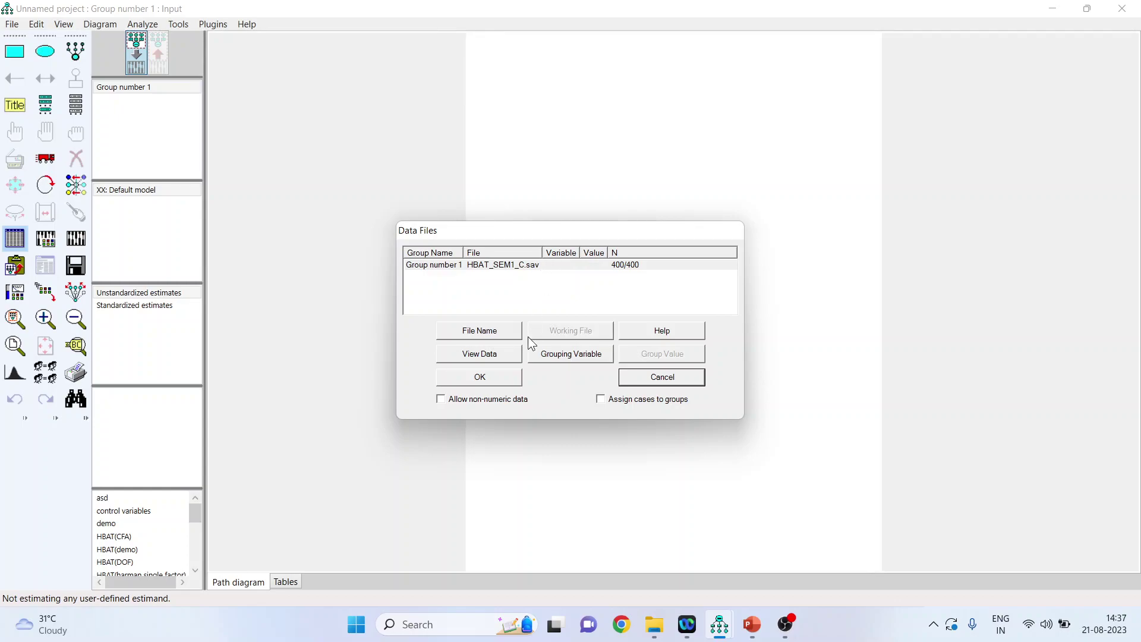
Confirm HBAT_SEM1_C.sav as the data file and list the data set's variables.
click(504, 382)
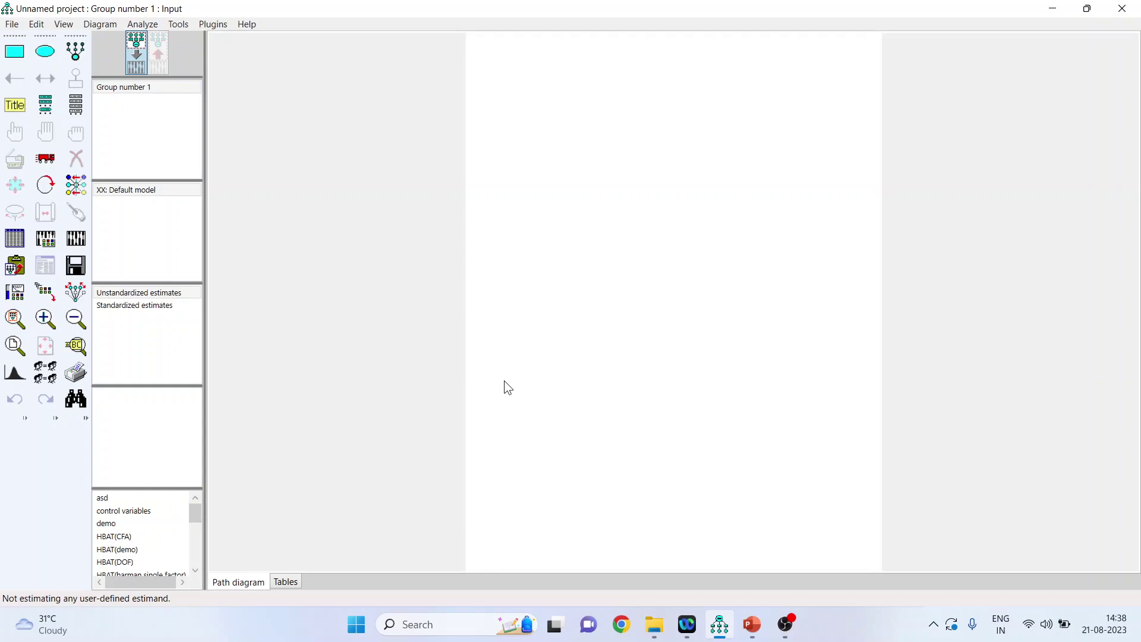
click(79, 242)
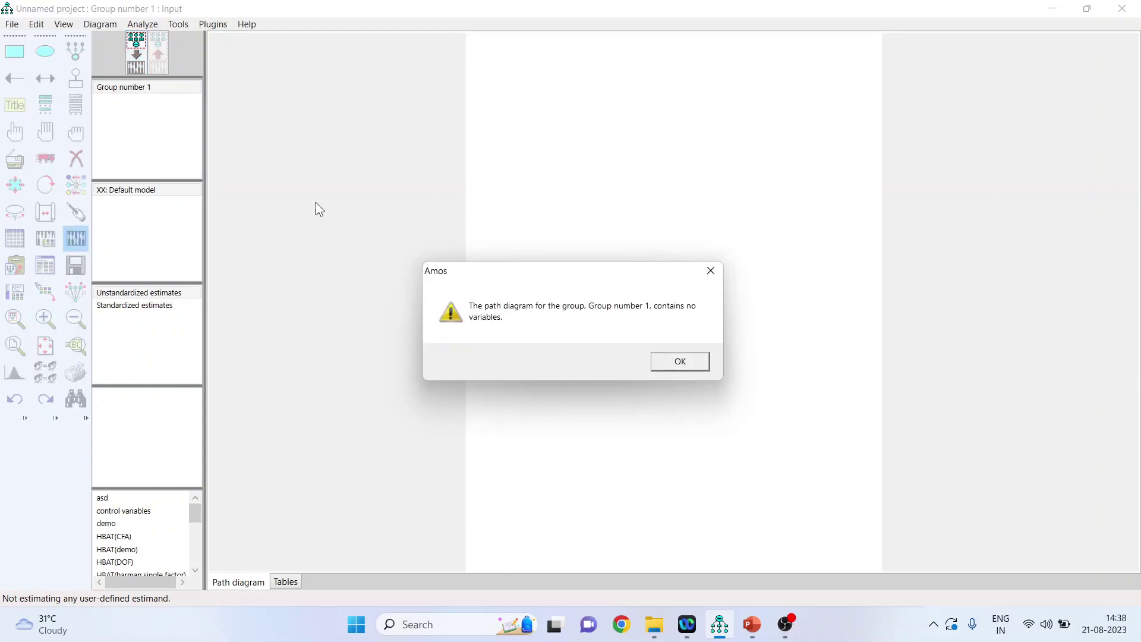
click(680, 361)
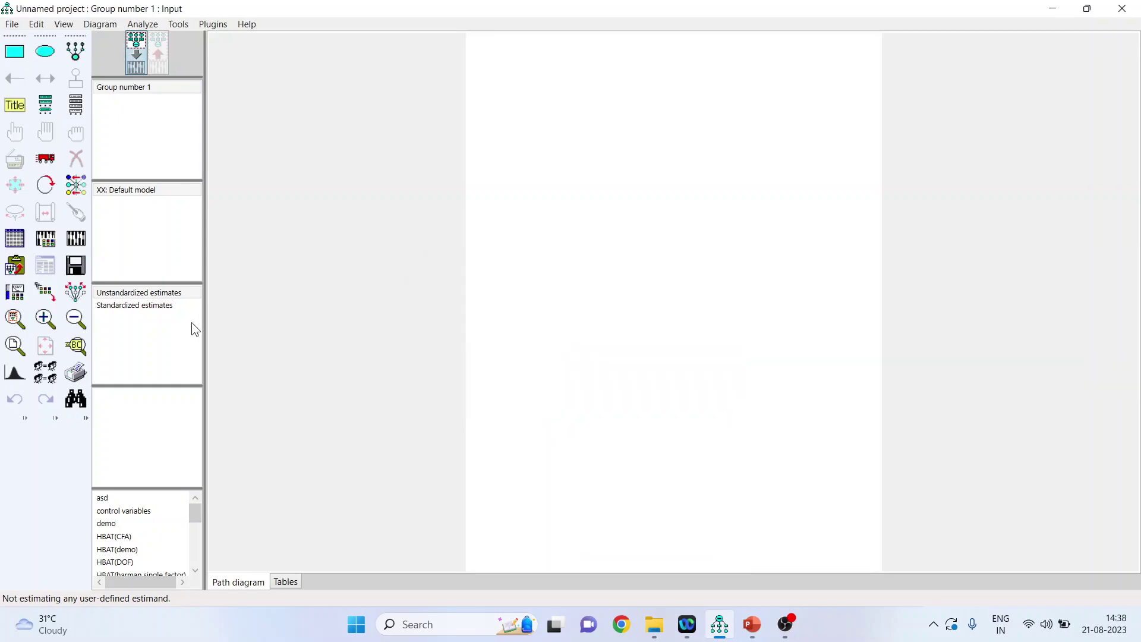
click(13, 242)
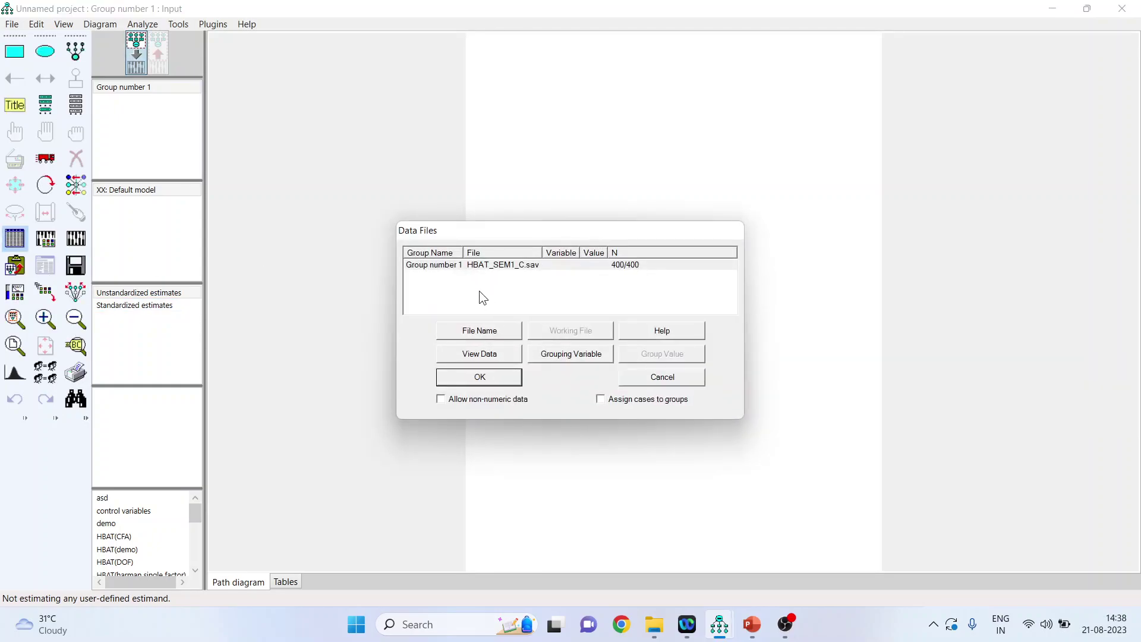
click(484, 377)
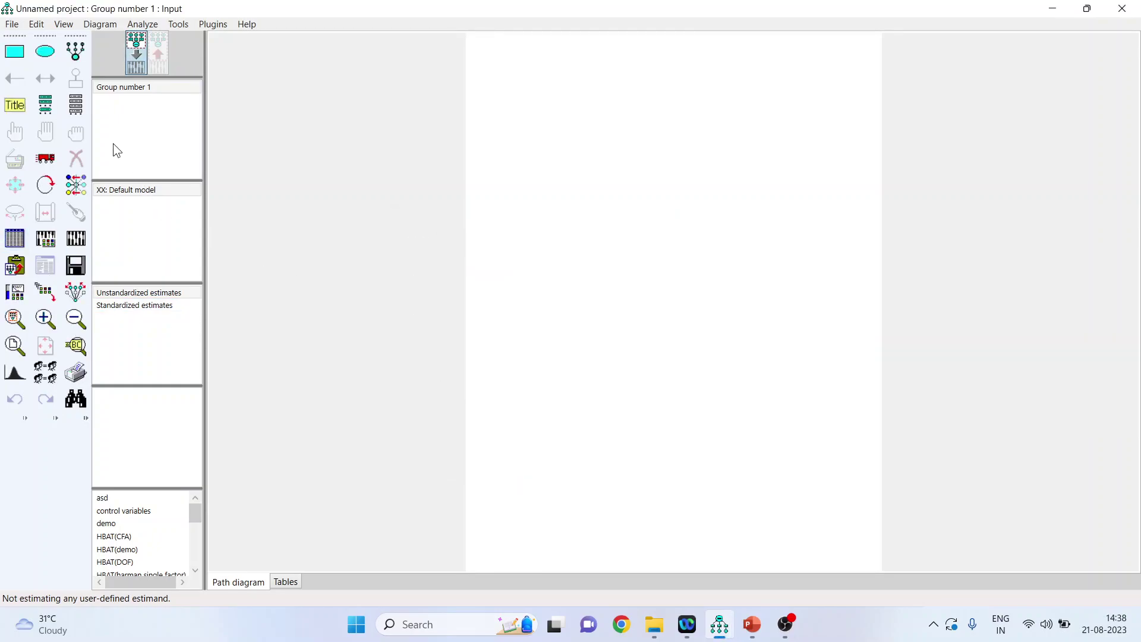
click(80, 113)
Place EnvPercep and StayingIntention boxes and draw a path from EnvPercep to StayingIntention.
drag(508, 83, 939, 55)
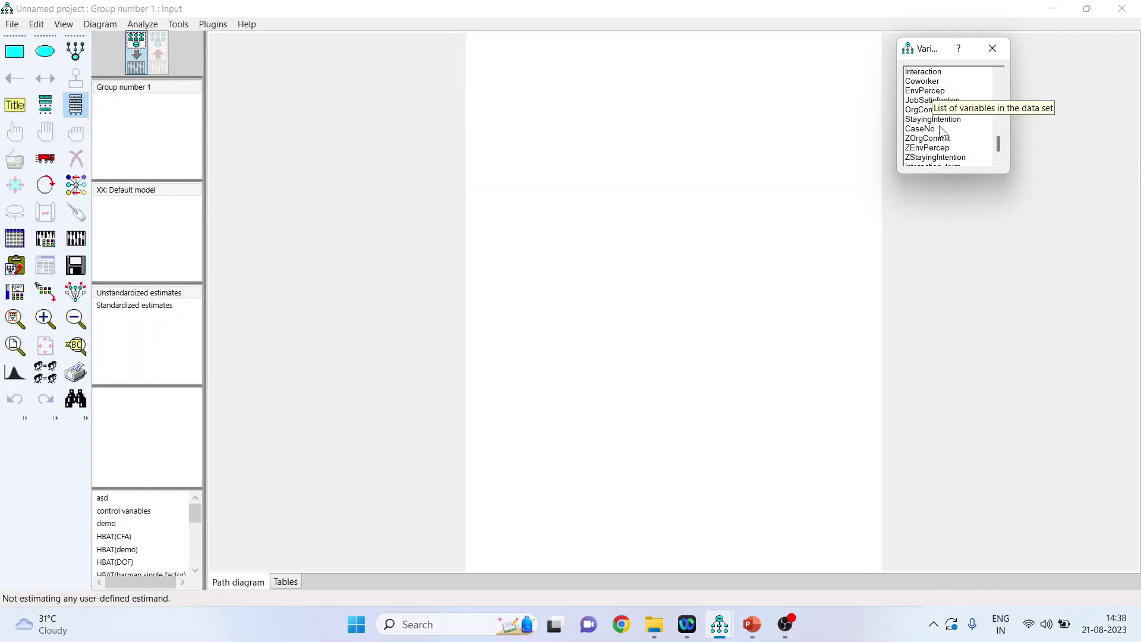
drag(928, 92, 498, 266)
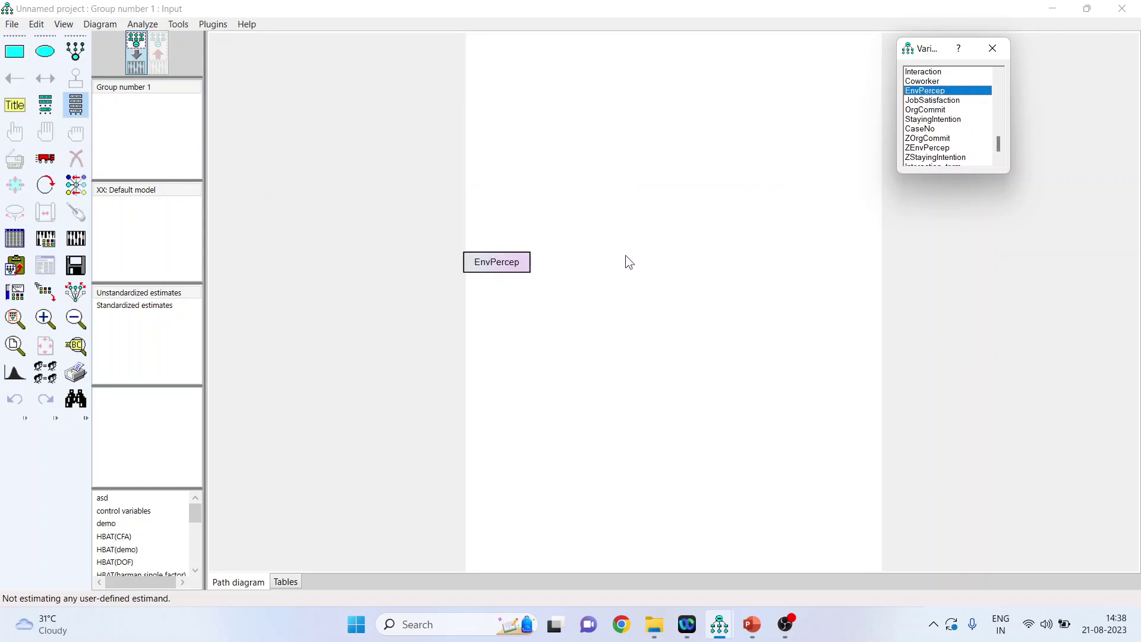
drag(937, 120, 765, 267)
click(140, 66)
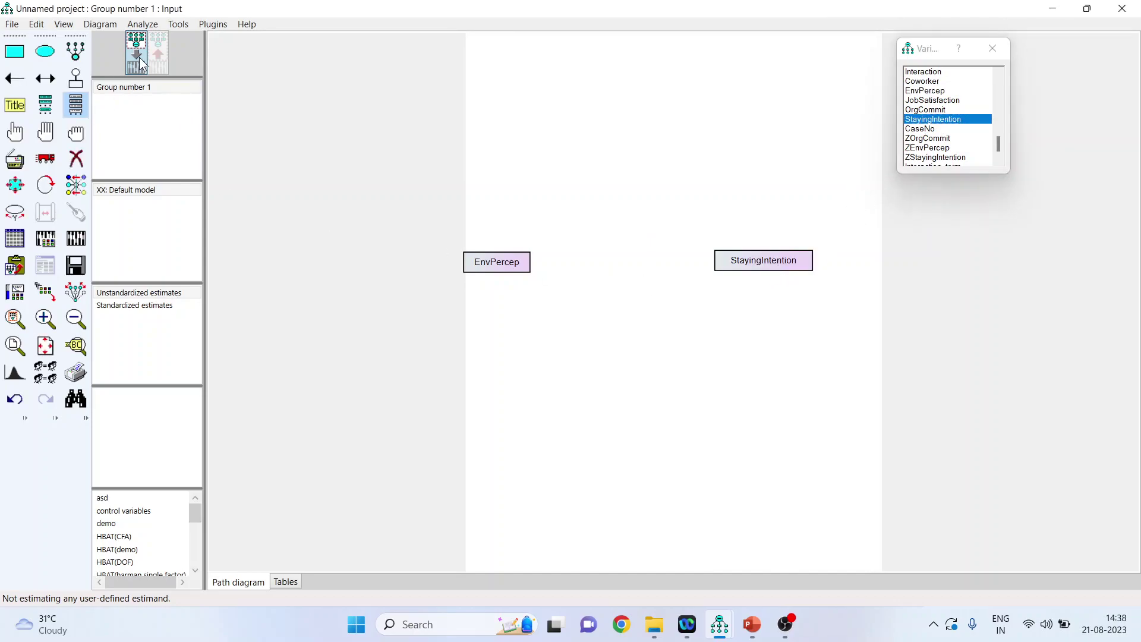
click(15, 78)
mouse_move(512, 264)
mouse_down()
mouse_move(665, 259)
mouse_move(728, 273)
mouse_up()
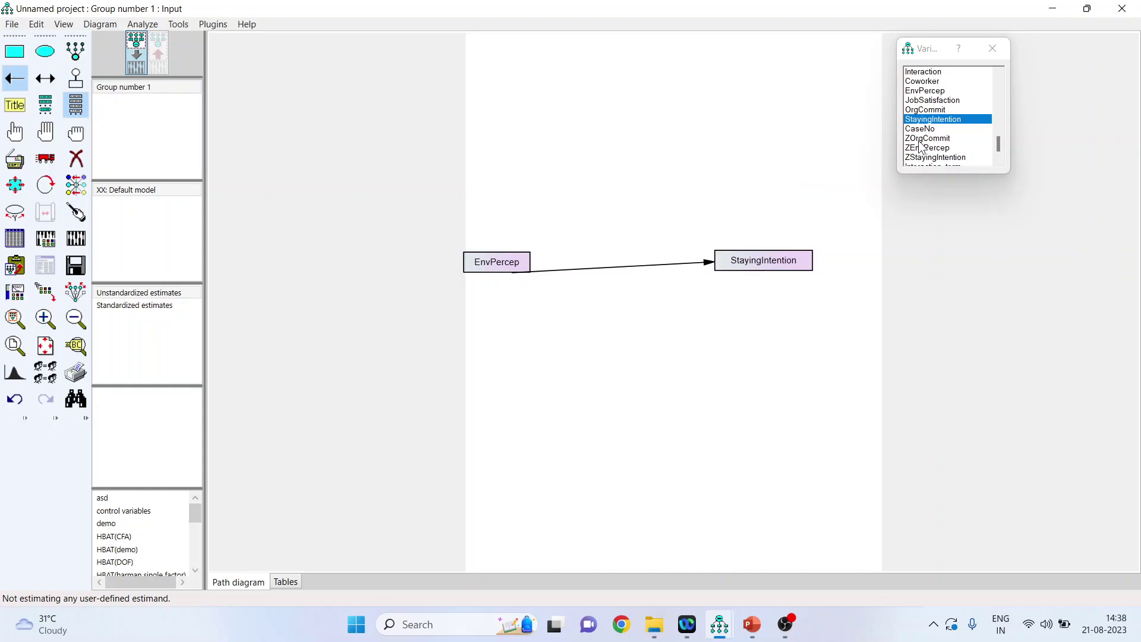
Add JobSatisfaction, OrgCommit and Coworker boxes between them, top to bottom.
drag(950, 100, 613, 176)
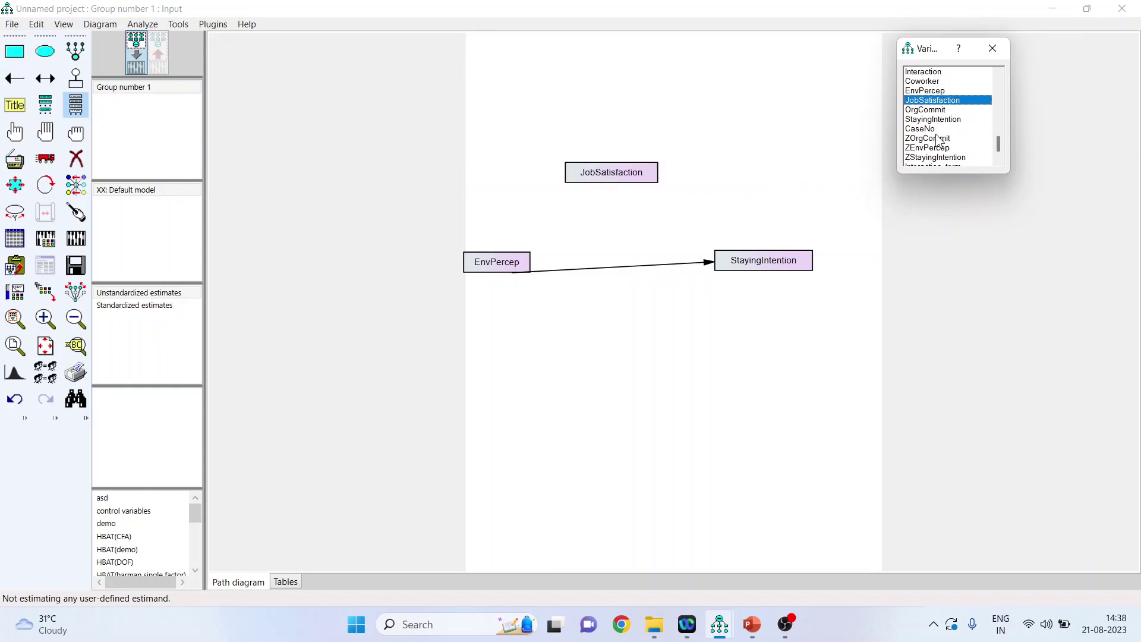
drag(942, 110, 619, 93)
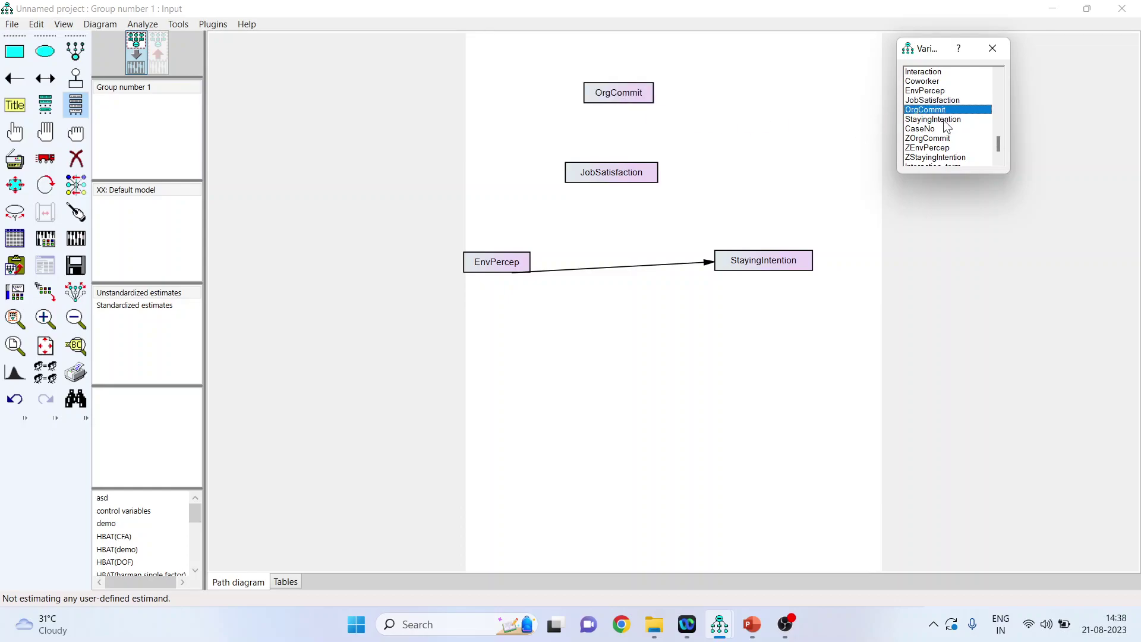
scroll(999, 144, up, 2)
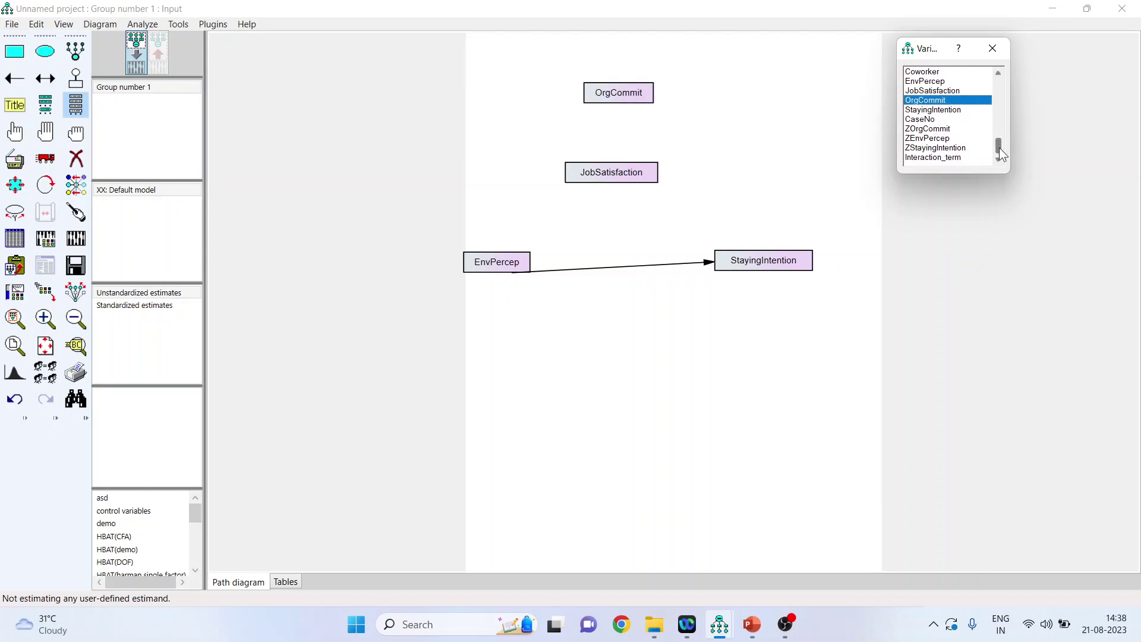
drag(933, 100, 636, 351)
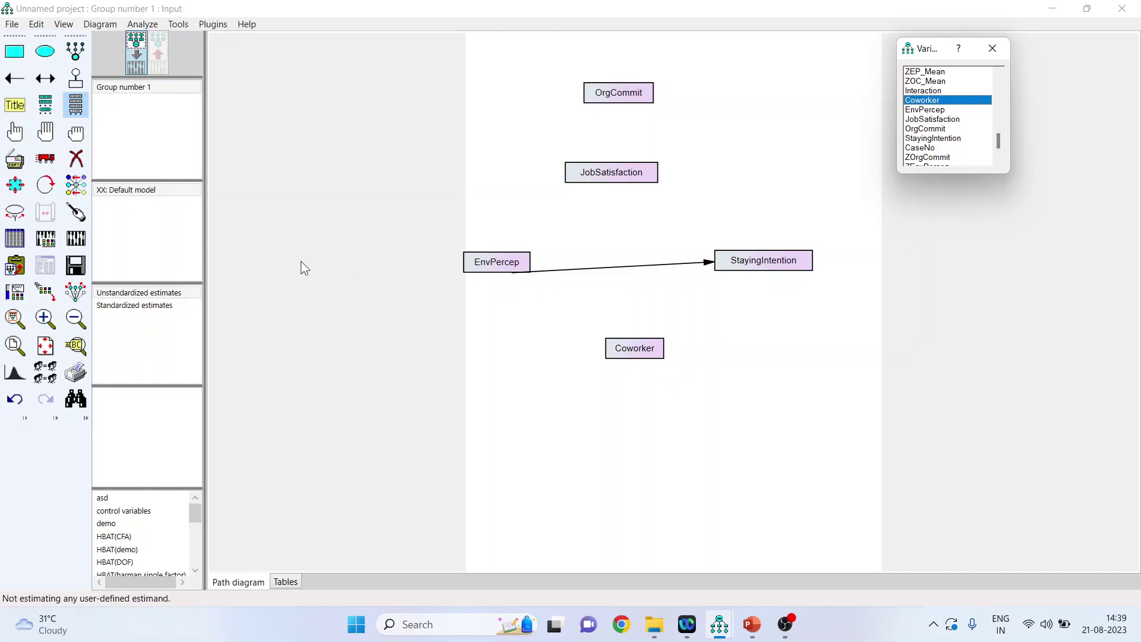
Draw the single-headed paths linking EnvPercep through the three mediators to StayingIntention.
click(14, 79)
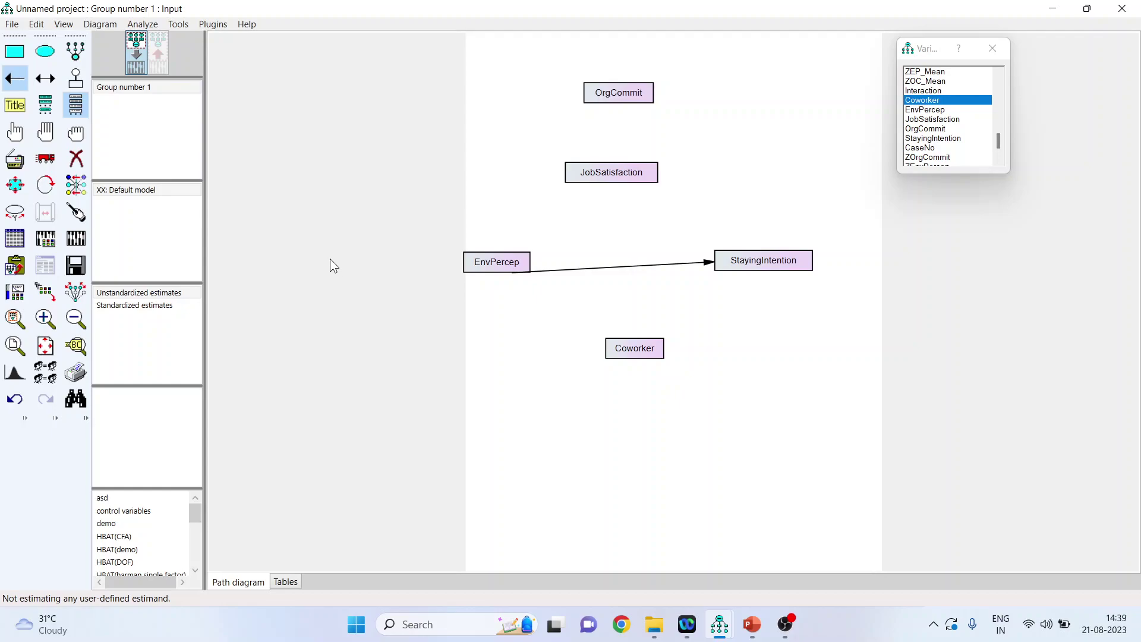
click(75, 161)
click(15, 79)
drag(499, 268, 780, 262)
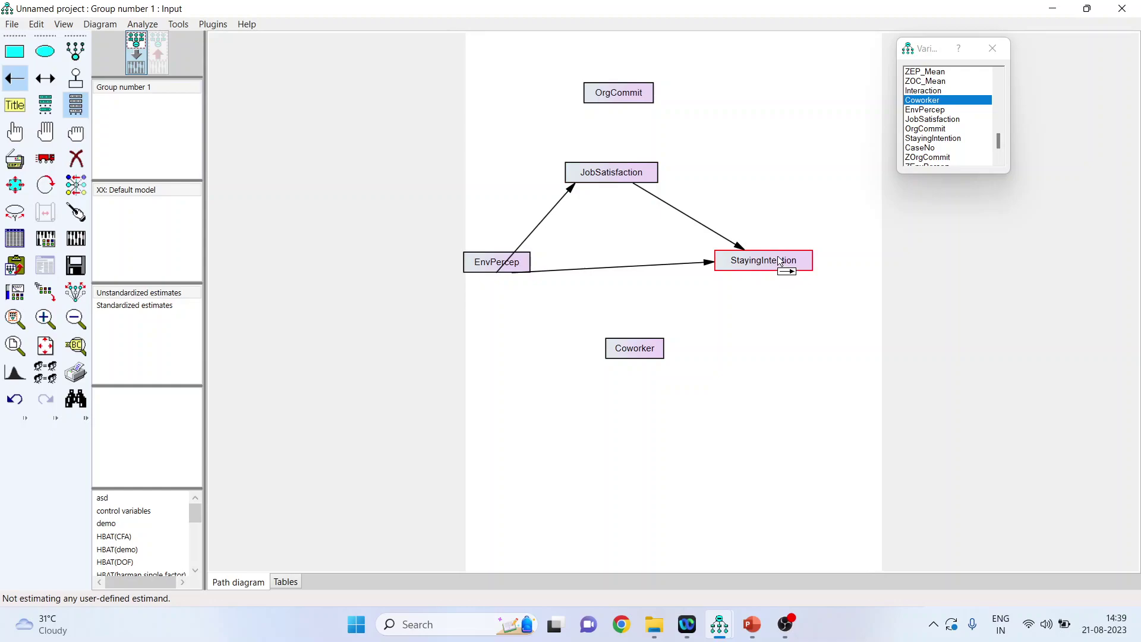
drag(497, 265, 511, 225)
drag(560, 144, 772, 265)
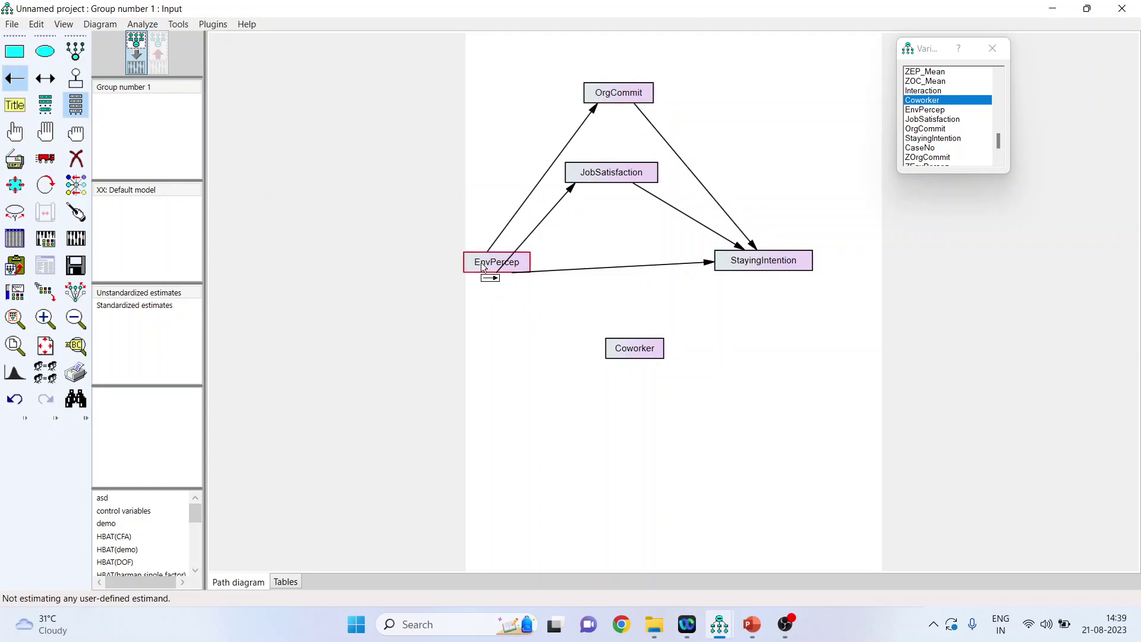
drag(482, 265, 764, 280)
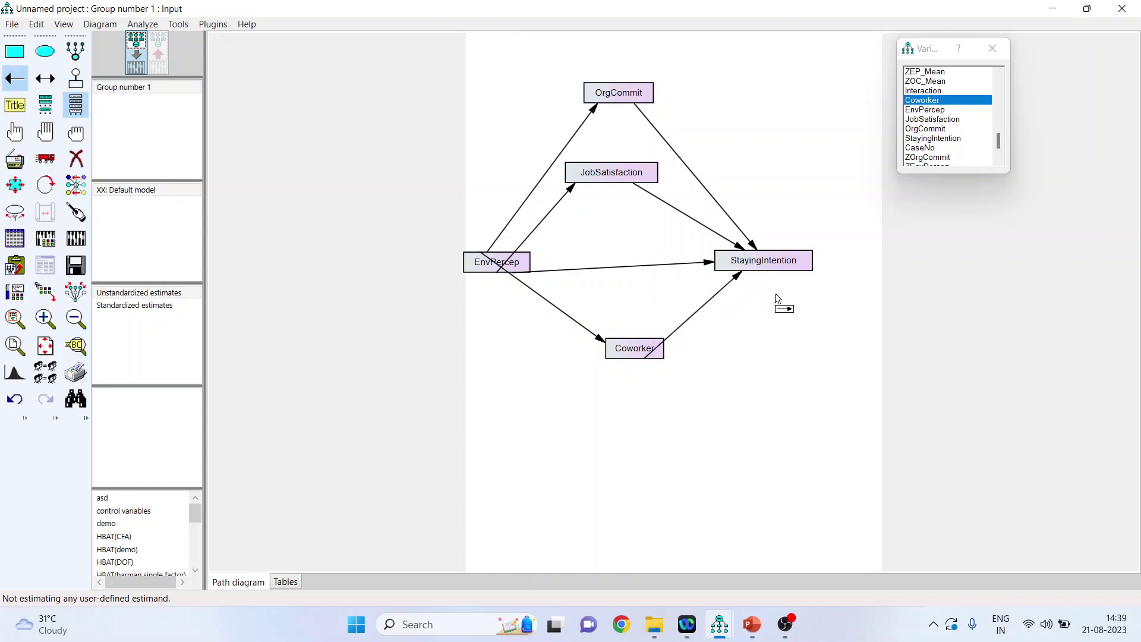
Touch up all five boxes so their arrows attach to the box edges.
click(76, 211)
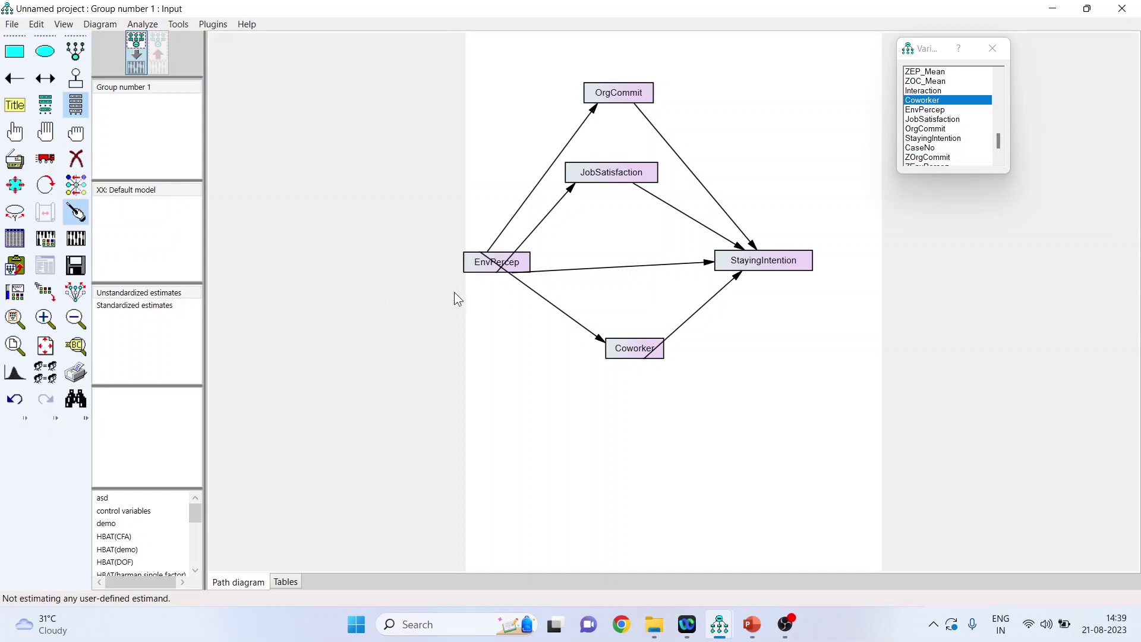
click(497, 264)
click(598, 173)
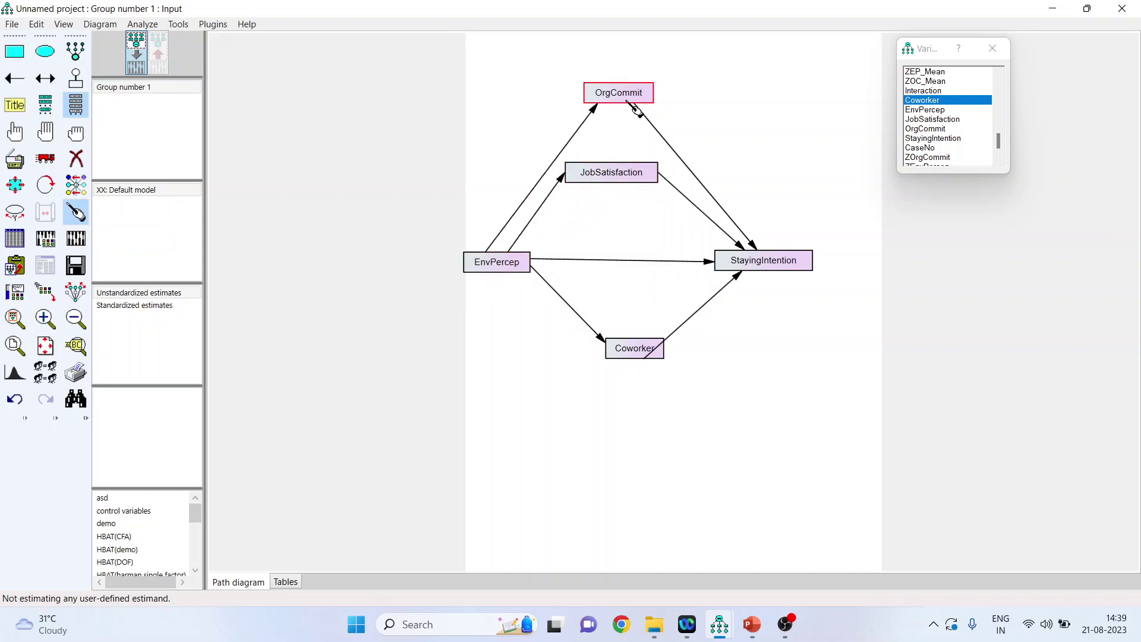
click(633, 98)
click(772, 262)
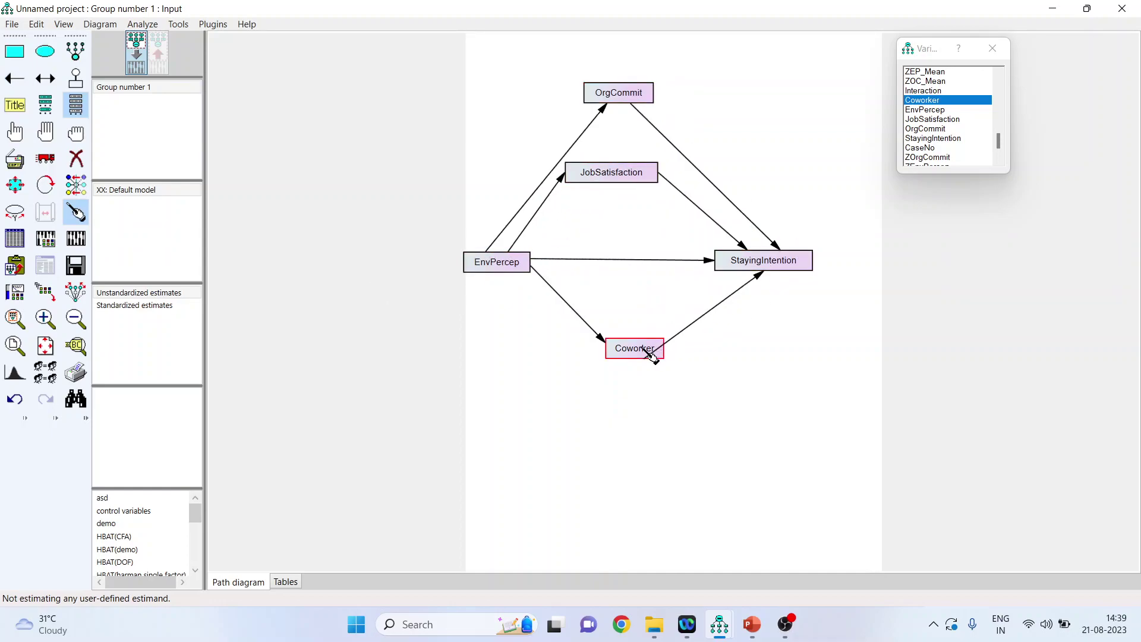
click(641, 351)
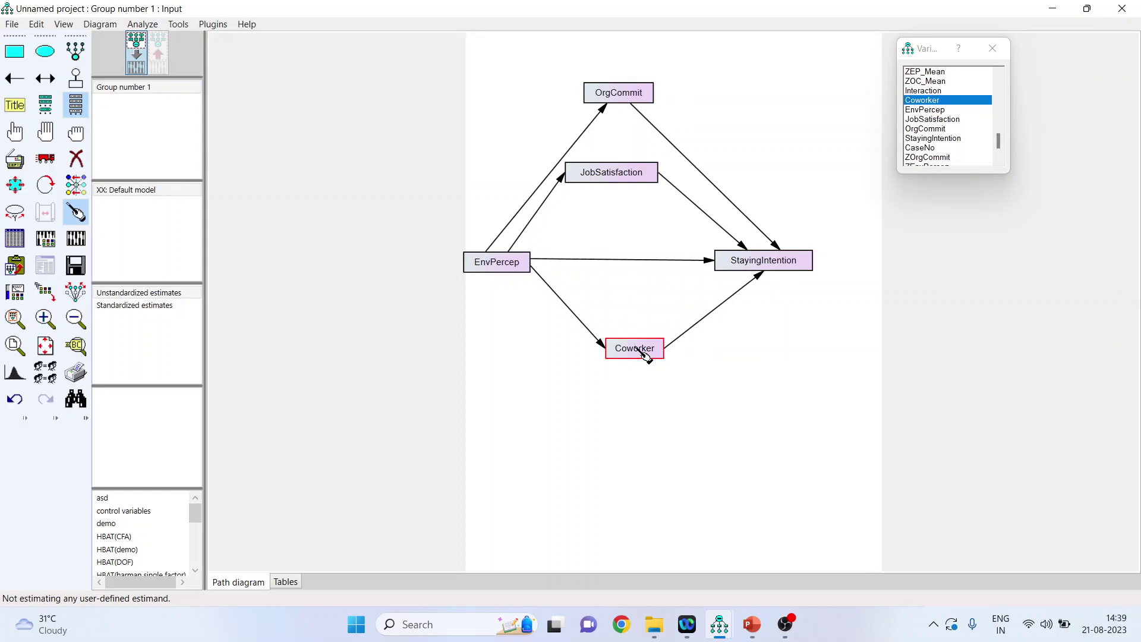
click(500, 263)
Add error terms to OrgCommit, JobSatisfaction, Coworker and StayingIntention.
click(74, 86)
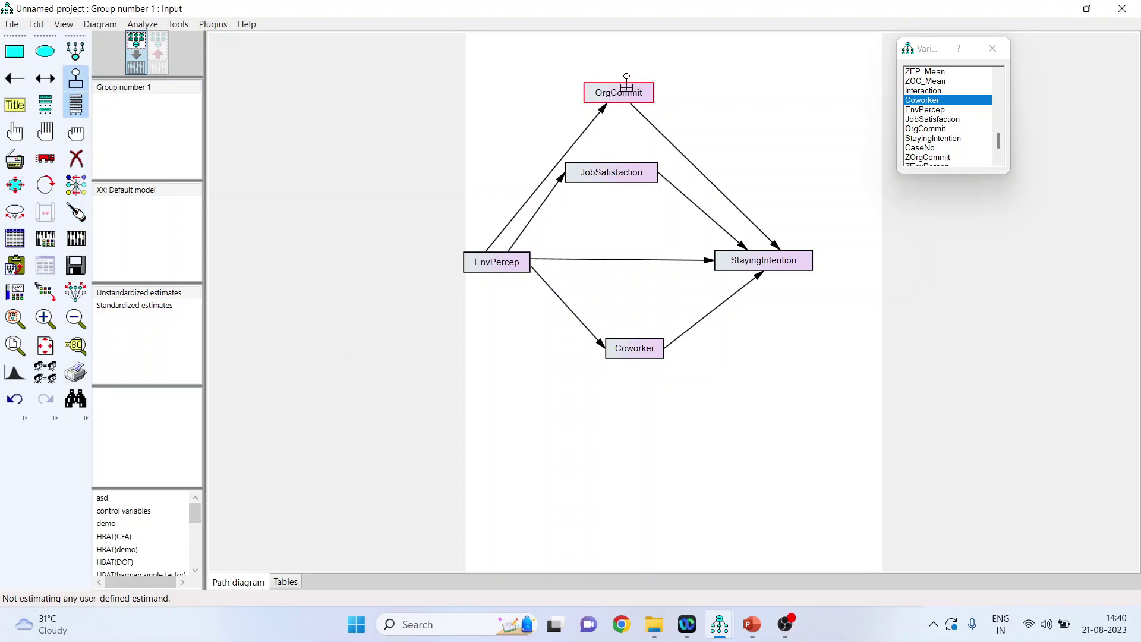
click(622, 83)
click(612, 172)
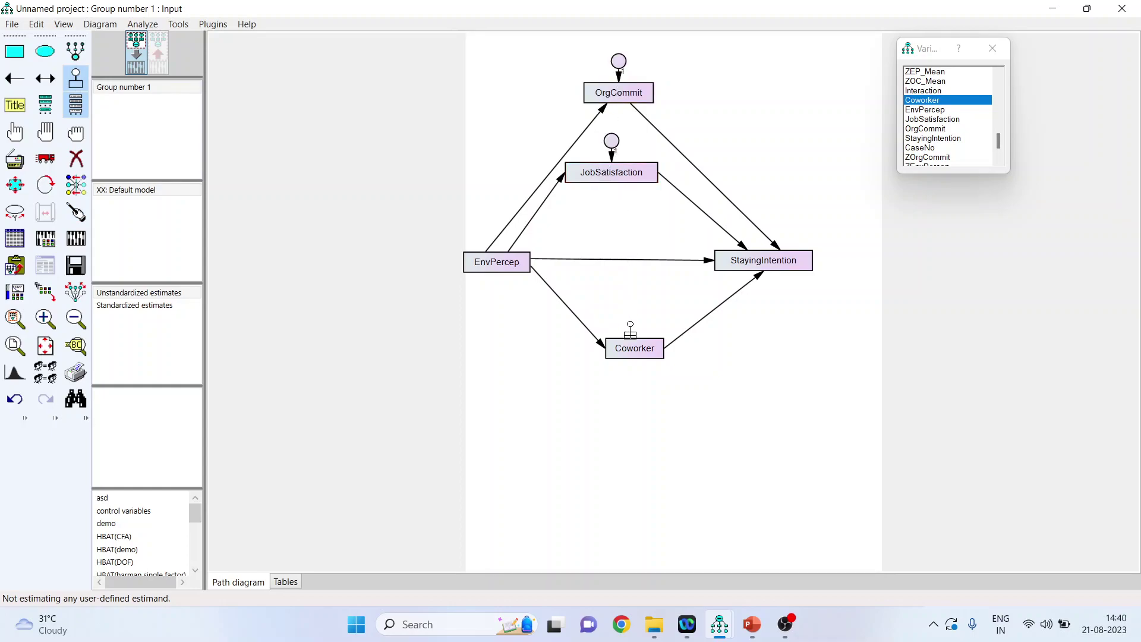
click(634, 346)
click(799, 253)
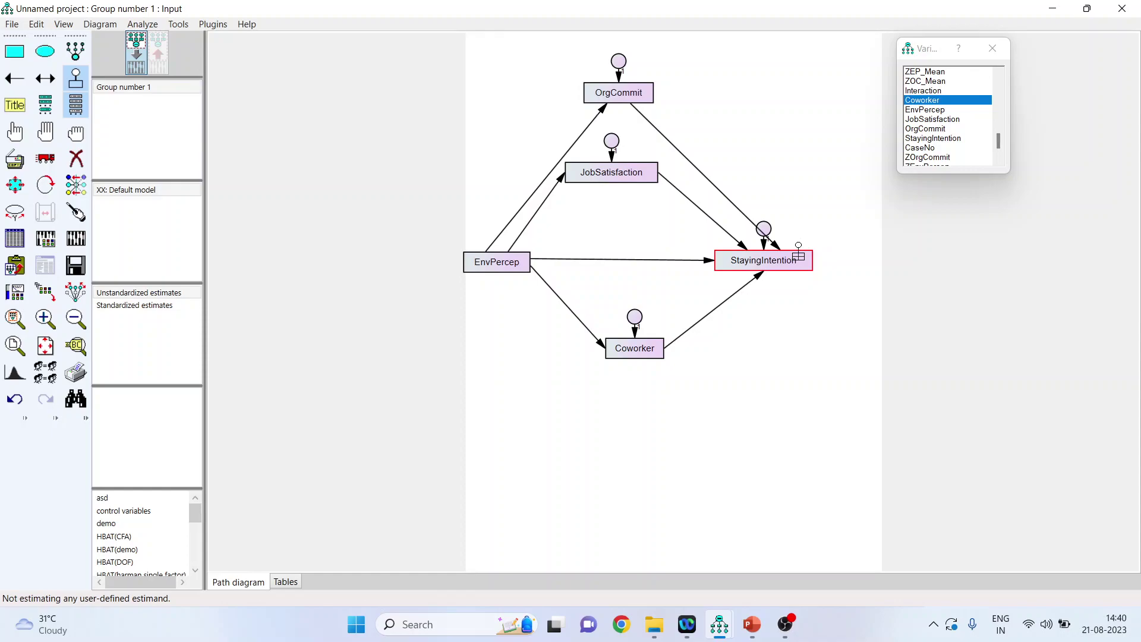
Name the error terms e1–e4 with the Name Unobserved Variables plugin.
click(212, 24)
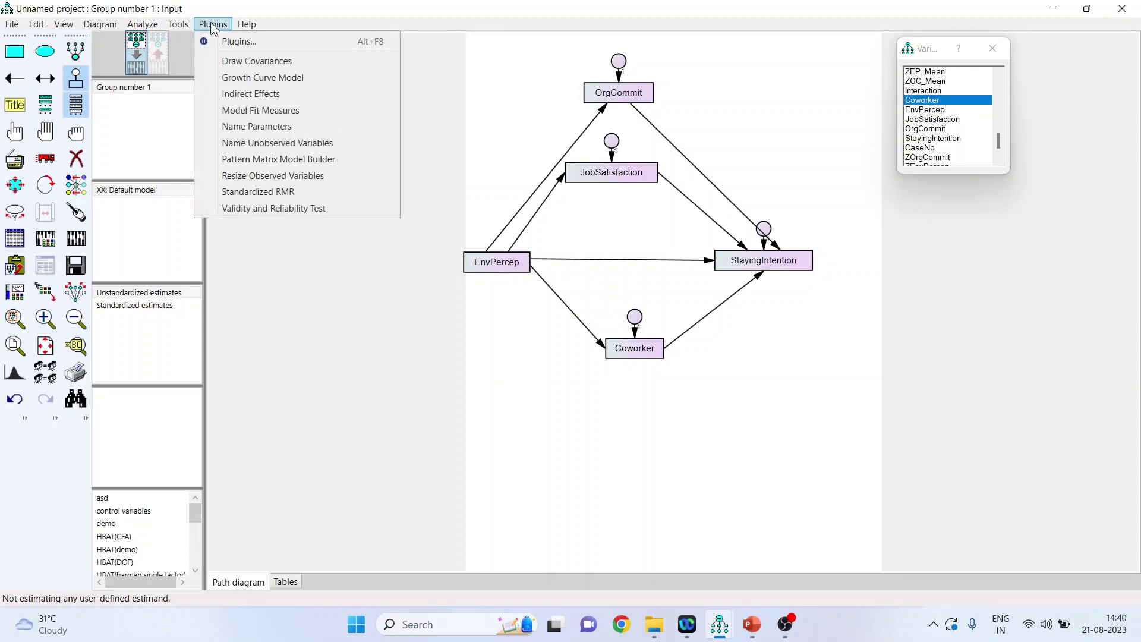
click(279, 145)
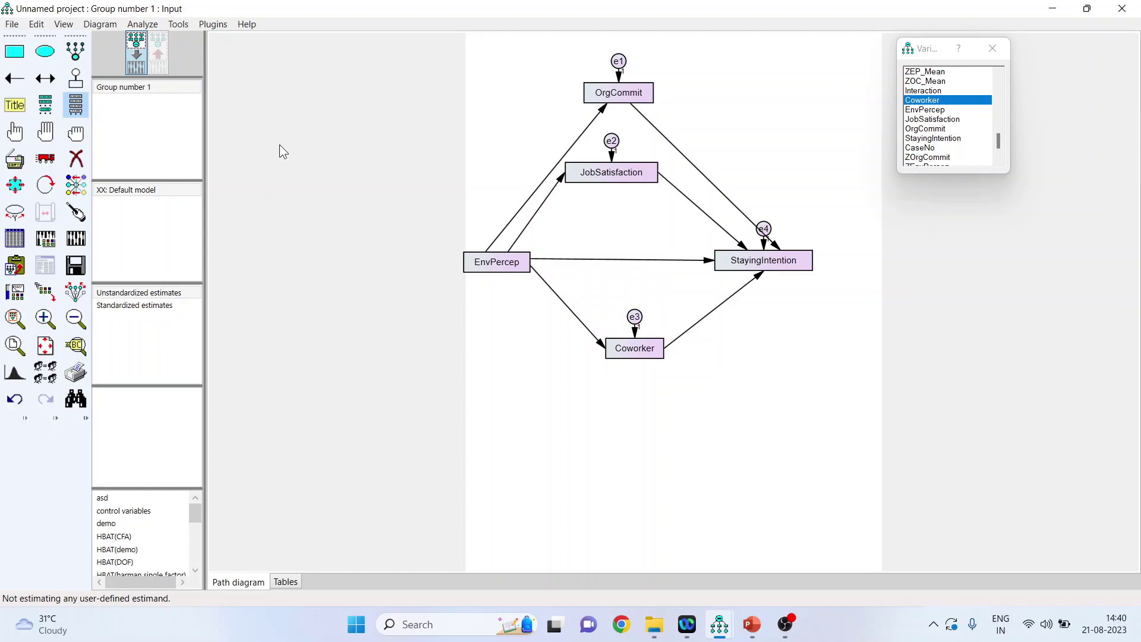
click(45, 239)
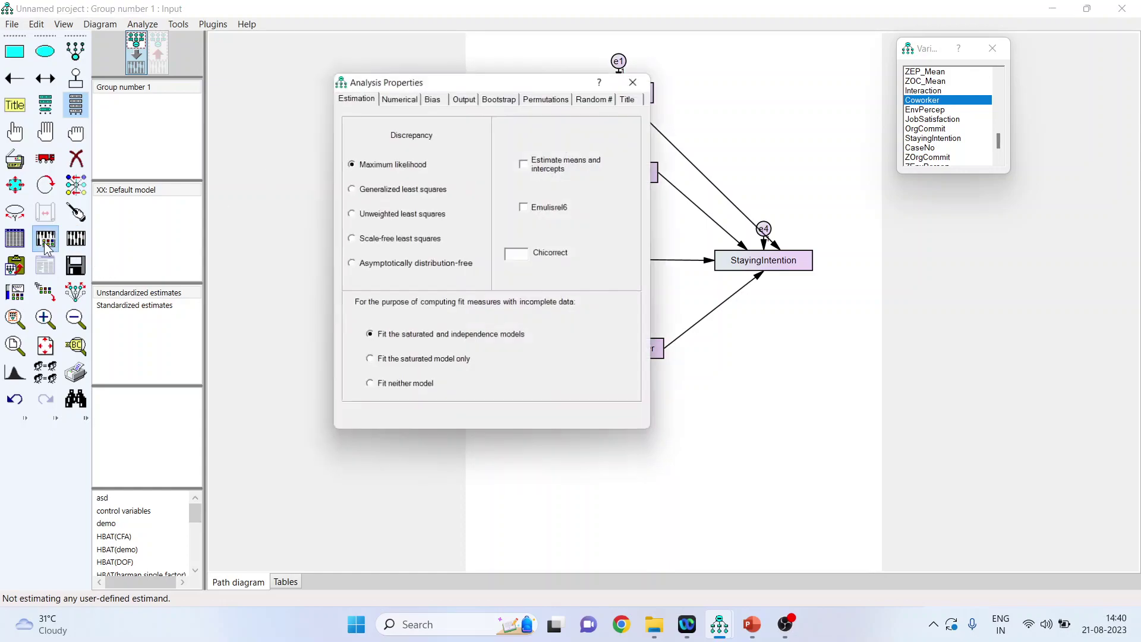
Enable 2000 bootstrap samples with 90% bias-corrected confidence intervals in Analysis Properties.
click(465, 98)
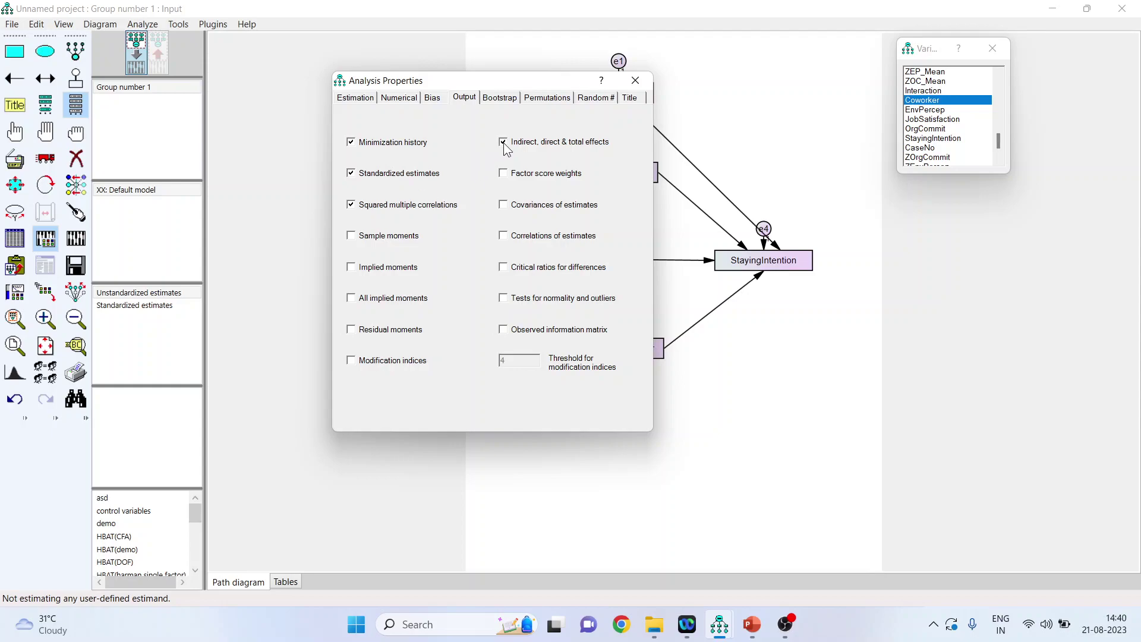
click(500, 99)
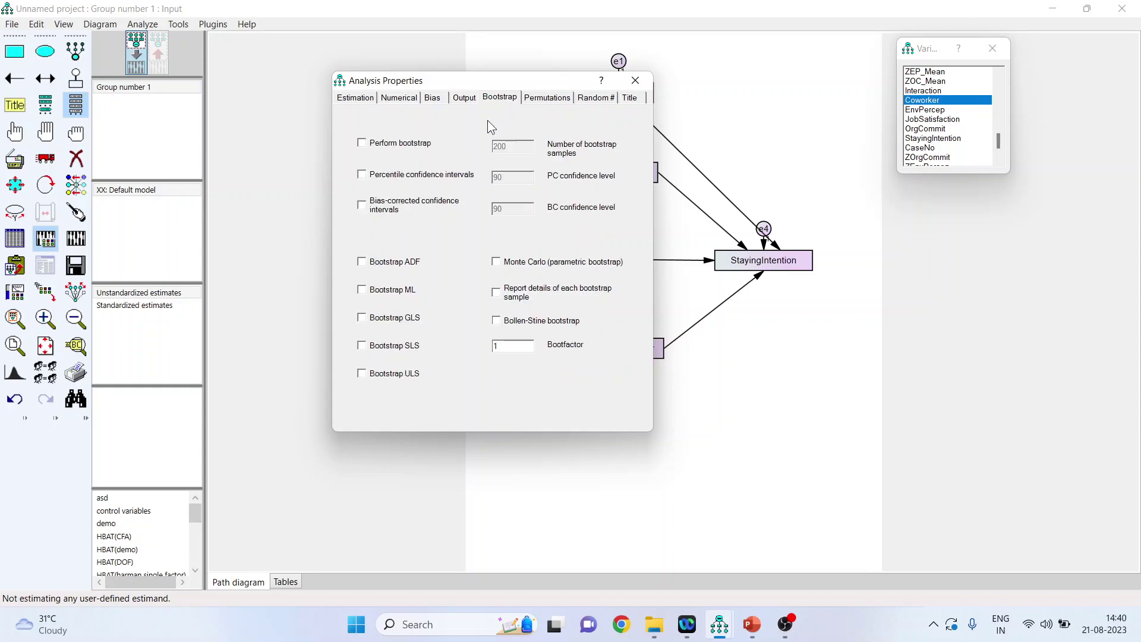
click(362, 144)
click(512, 147)
text(0)
click(362, 205)
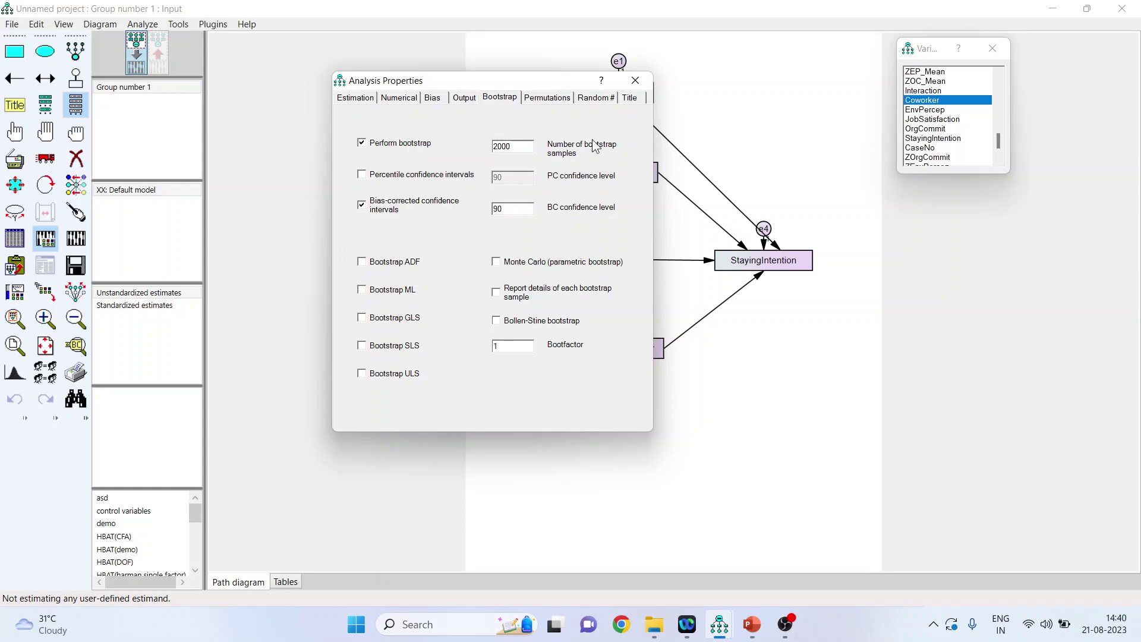
click(635, 82)
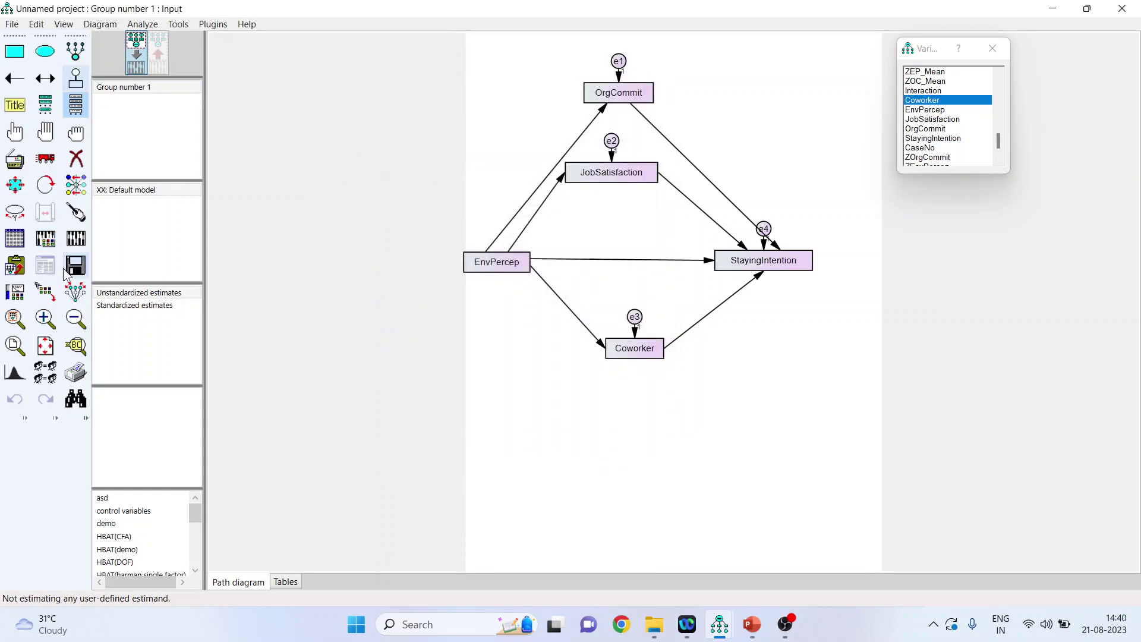
Save the model as 'parallel mediation' on drive D, estimate it, and view the text output.
click(76, 240)
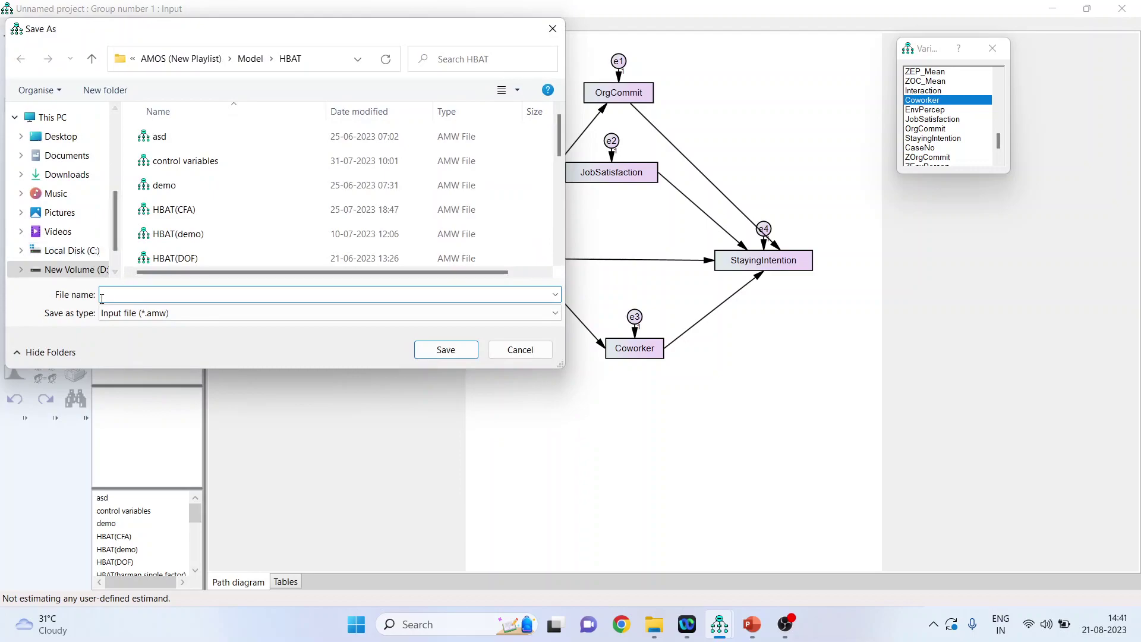
click(84, 272)
click(156, 295)
text(pap)
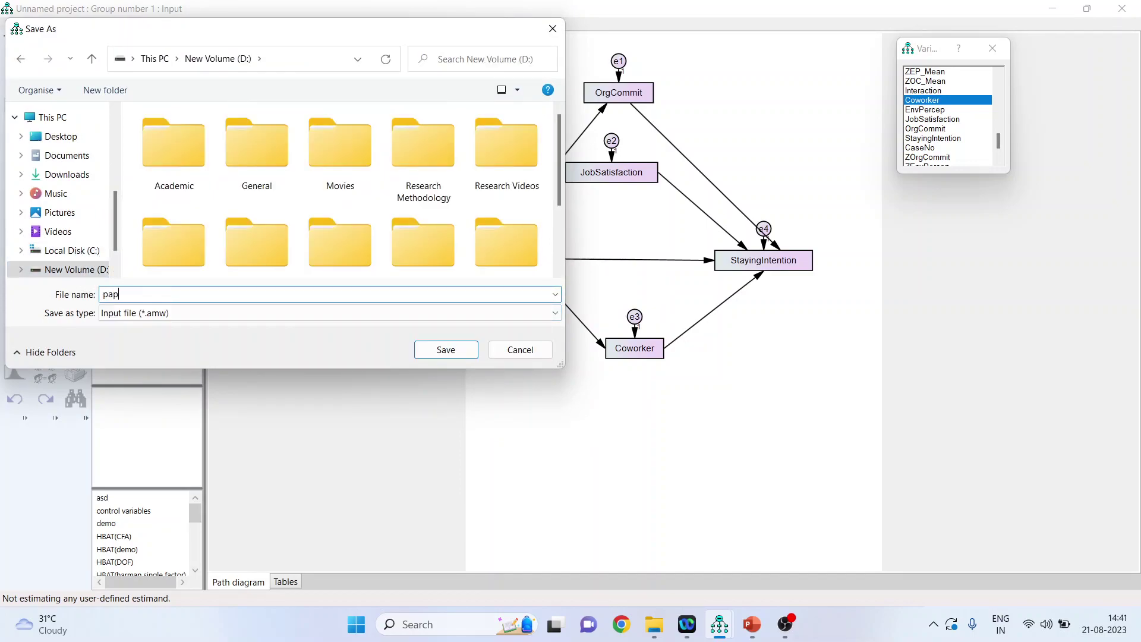
key(BackSpace)
text(rallel mediation)
key(Return)
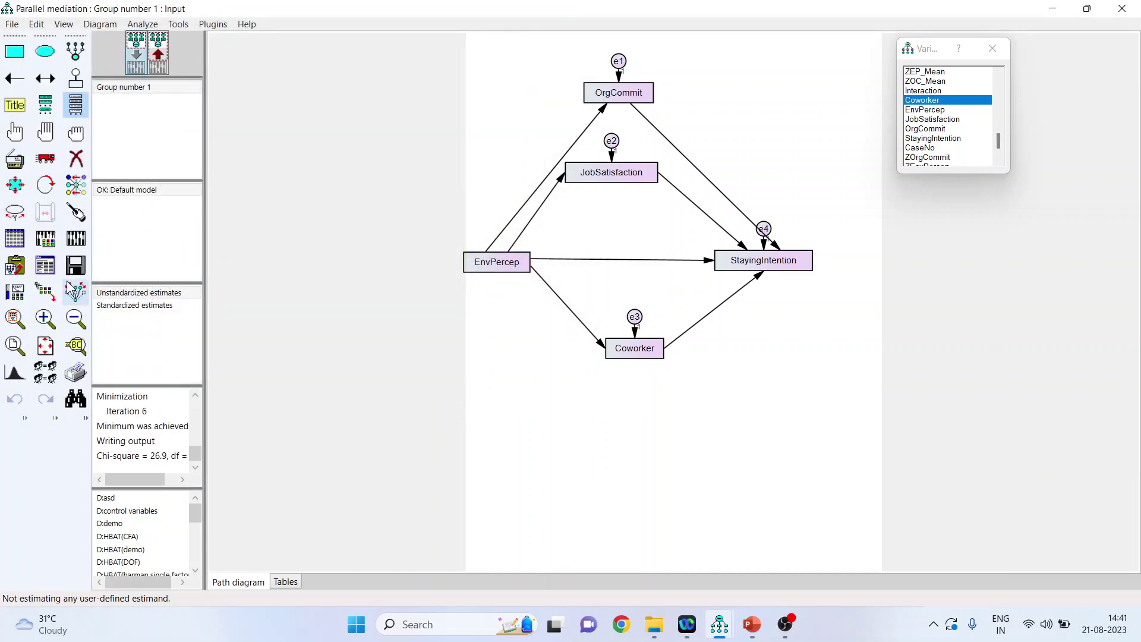
click(50, 271)
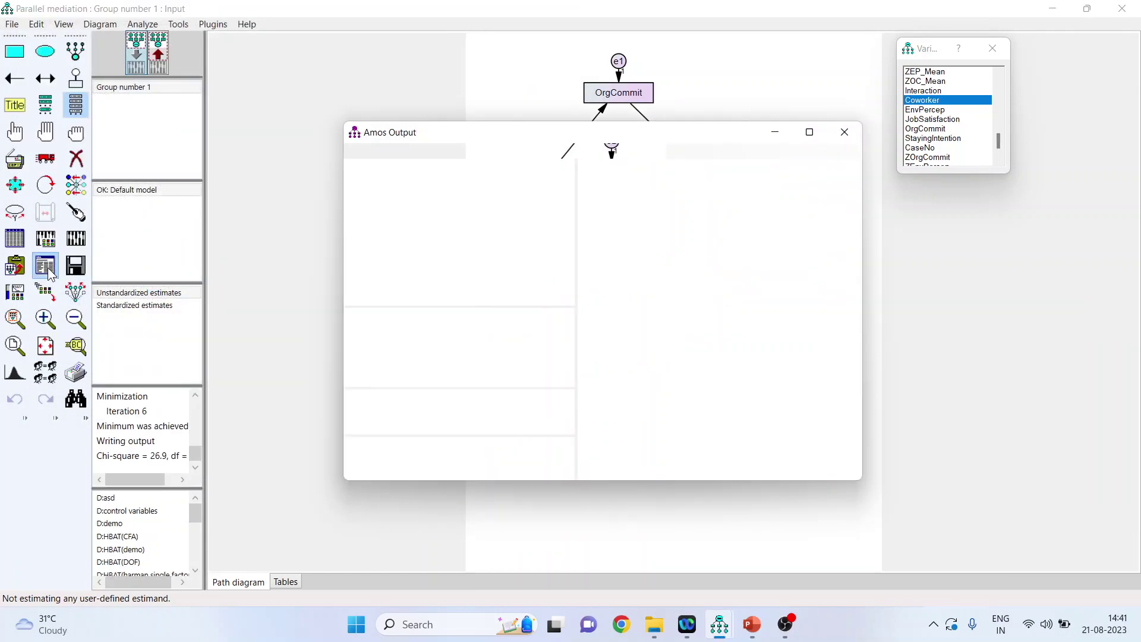
Maximize Amos Output and expand Estimates > Matrices to show the Direct and Indirect Effects tables.
click(809, 132)
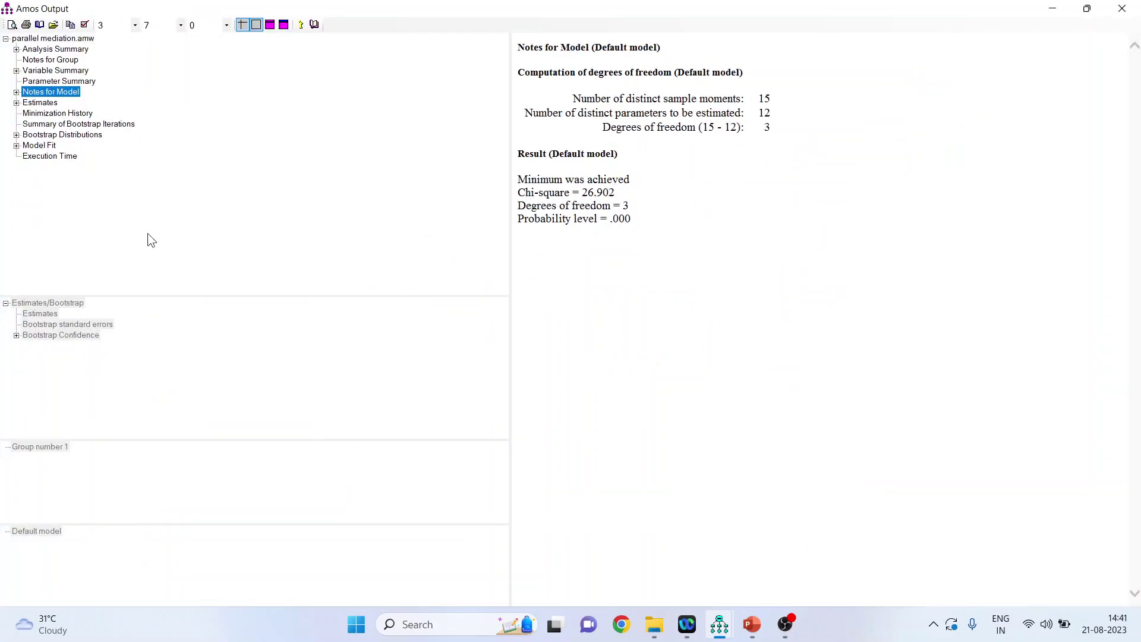
click(17, 103)
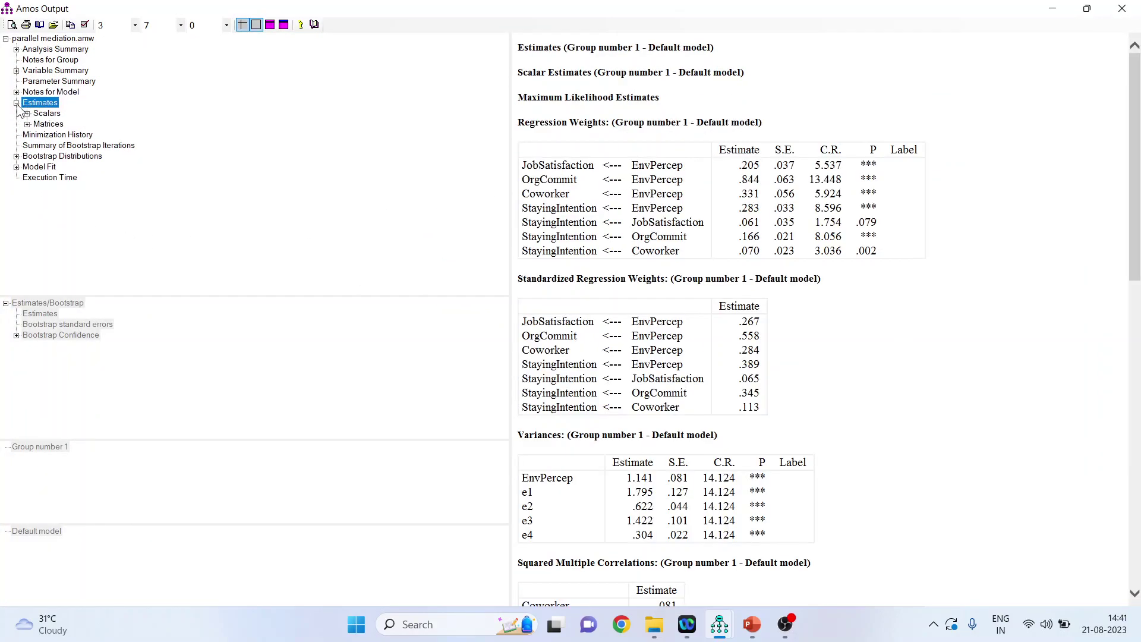
click(28, 113)
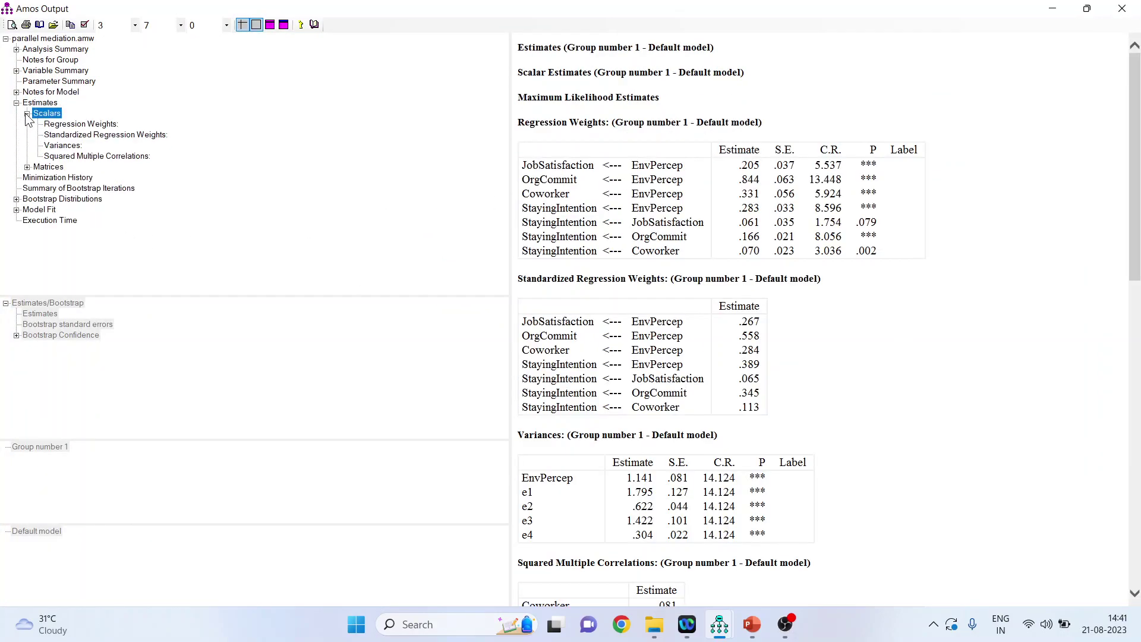
click(28, 167)
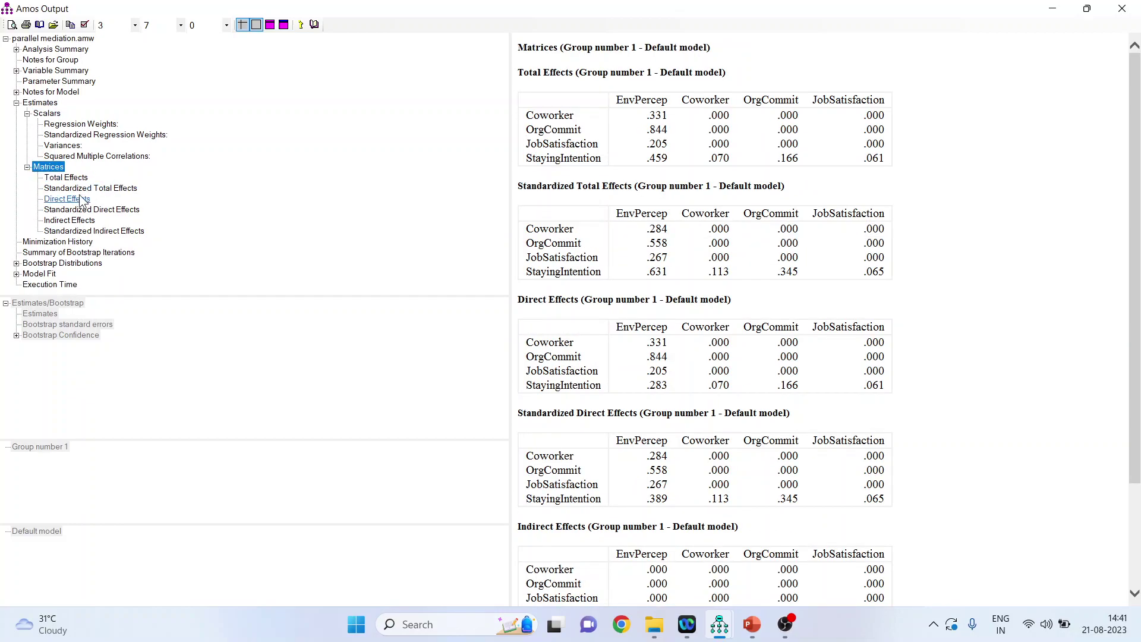
click(75, 202)
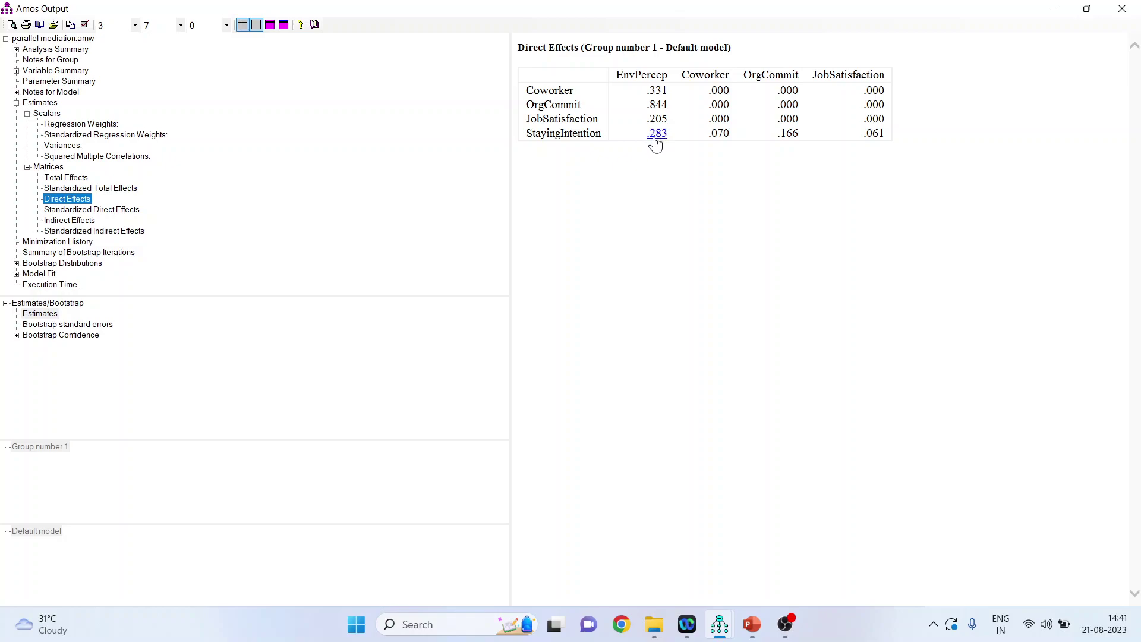
click(70, 220)
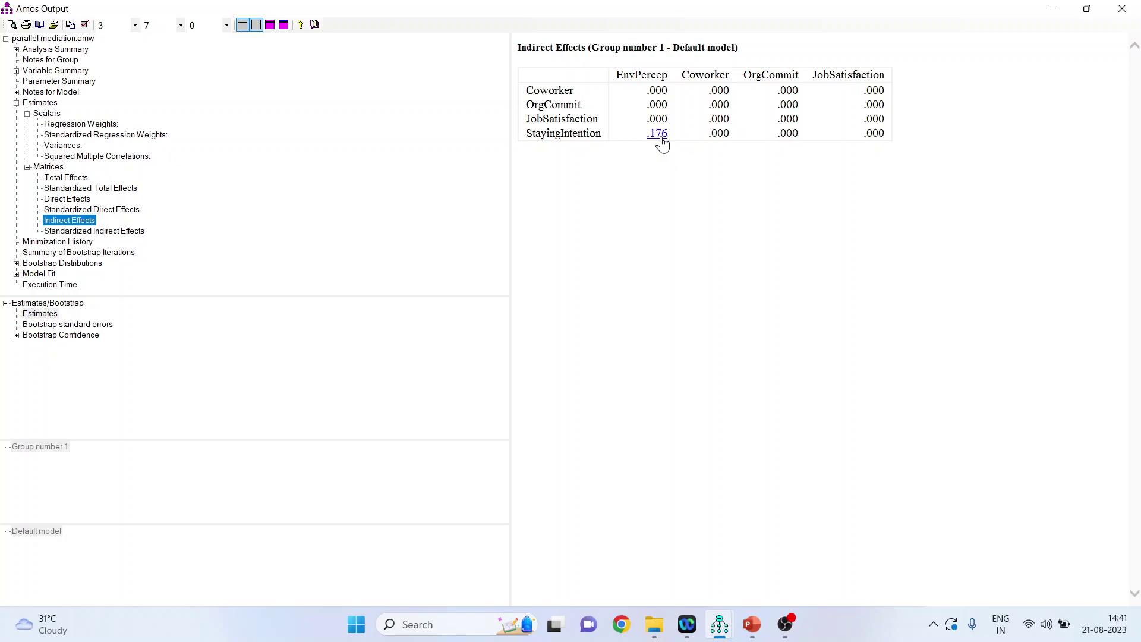
Compare EnvPercep→StayingIntention total (.459), direct (.283) and indirect (.176) effects.
drag(527, 90, 600, 119)
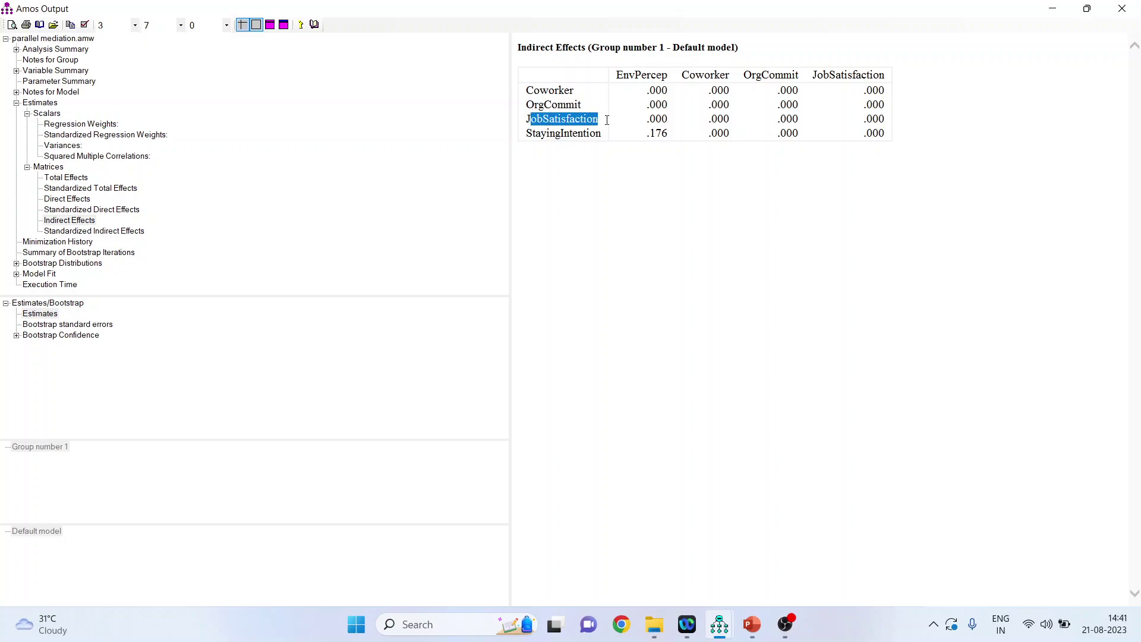
click(73, 180)
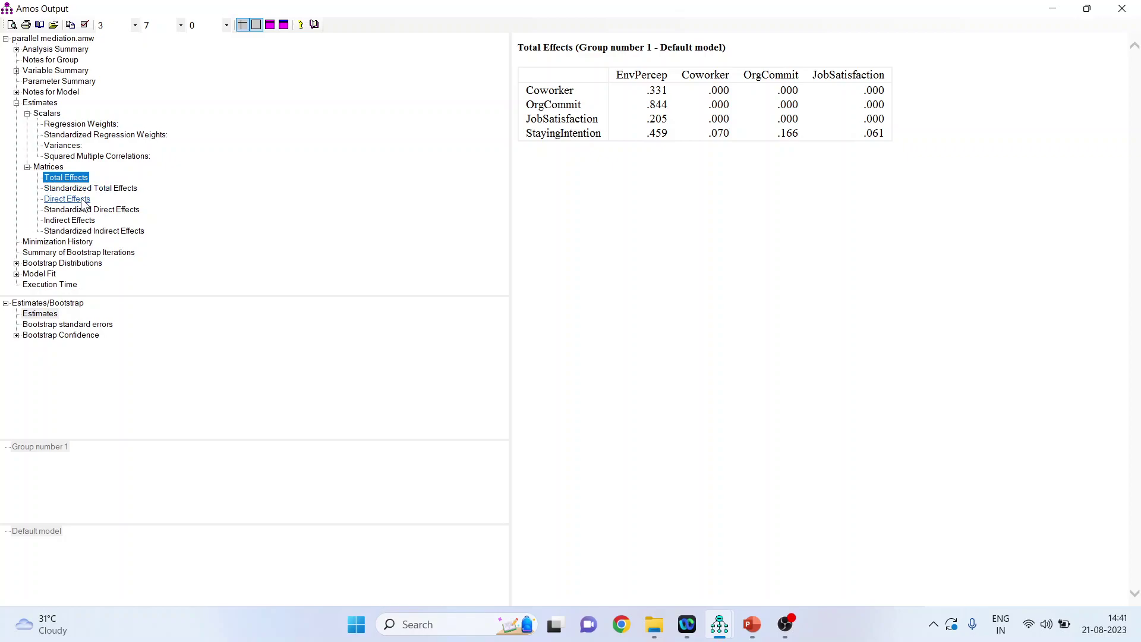
click(66, 199)
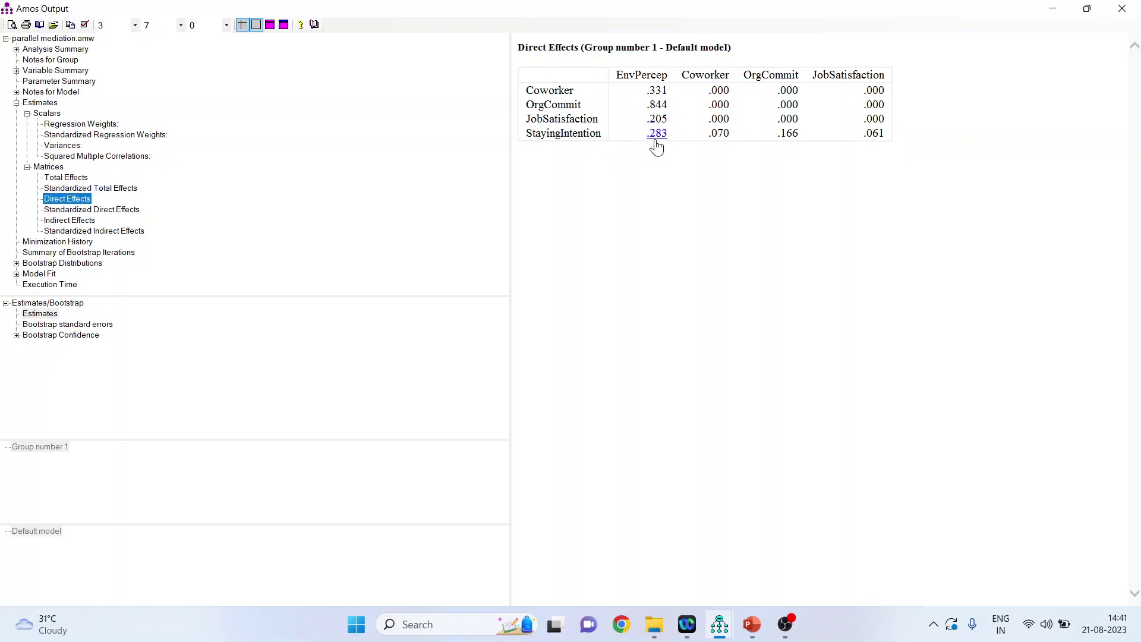
click(64, 222)
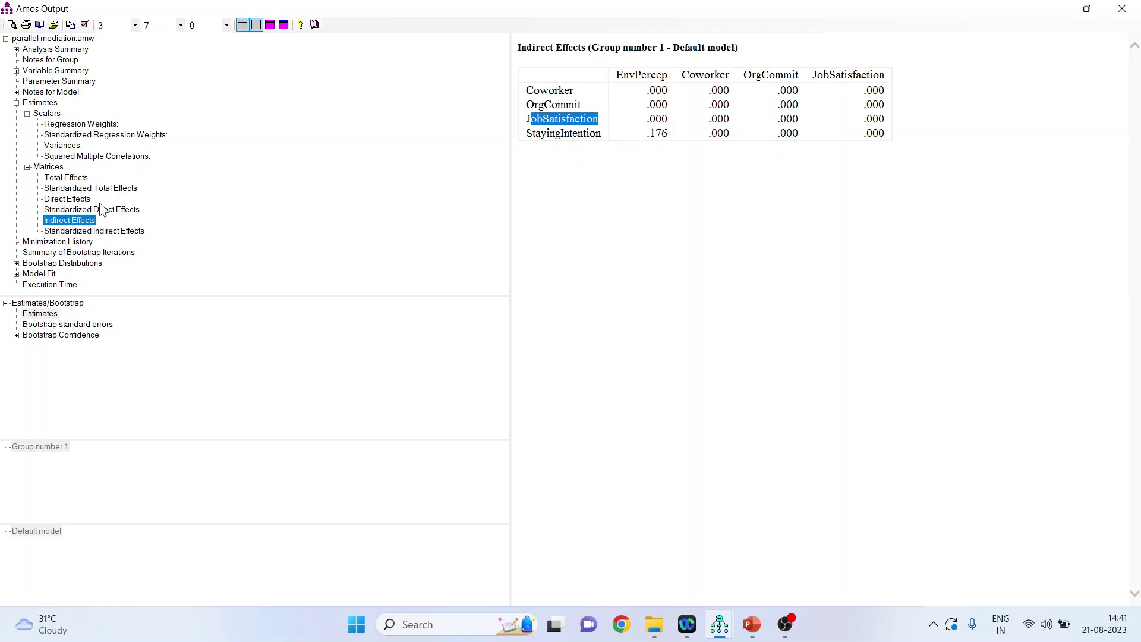
click(66, 199)
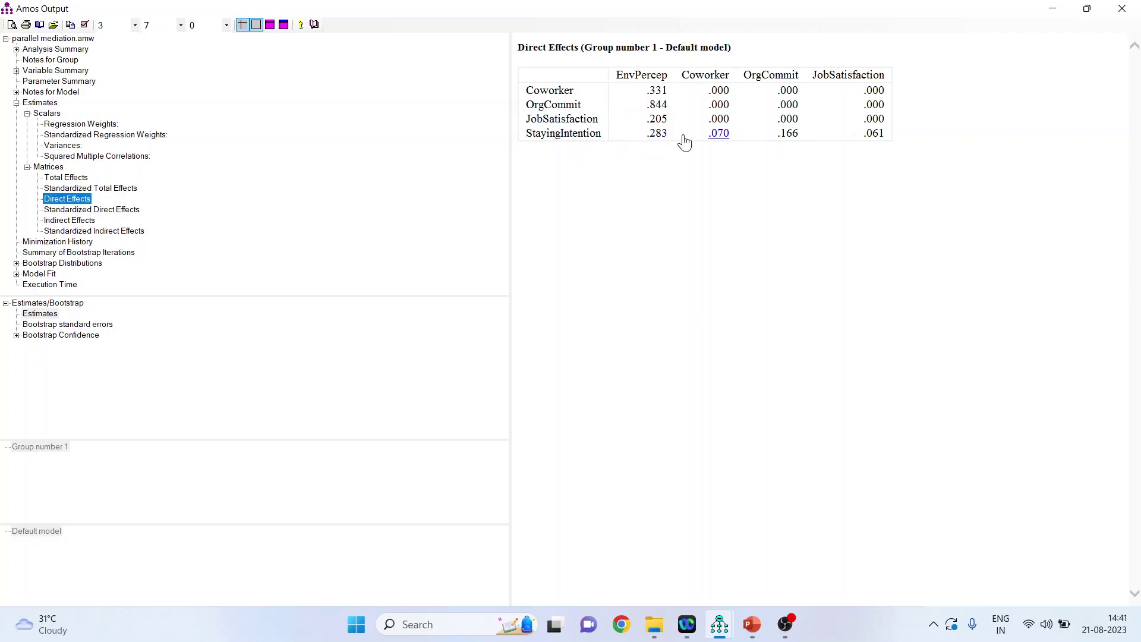
click(69, 221)
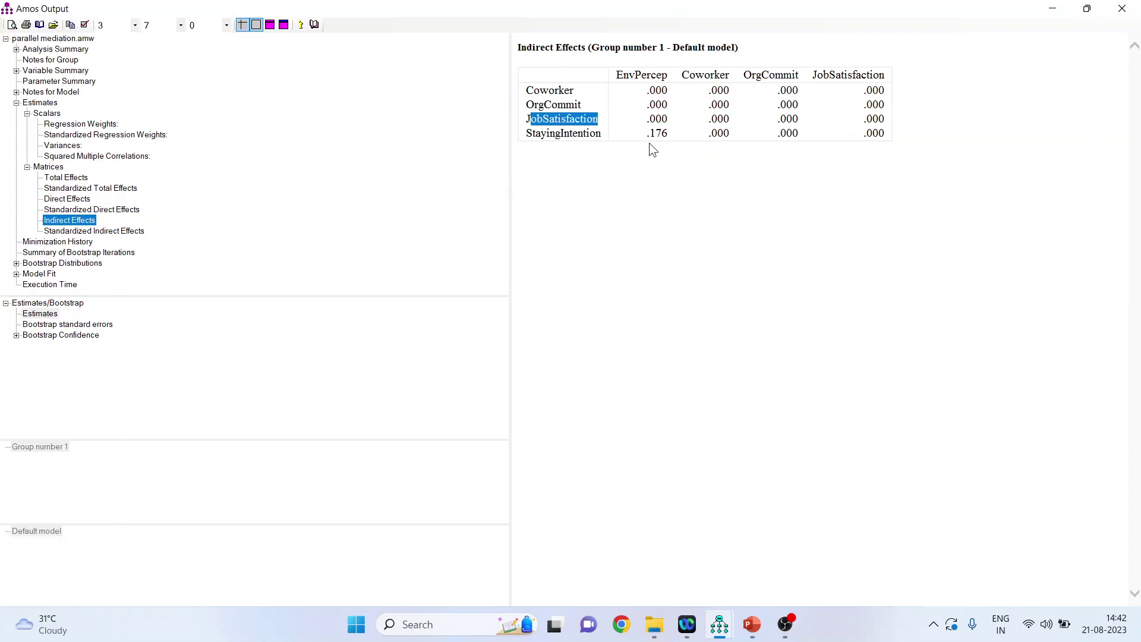
click(76, 178)
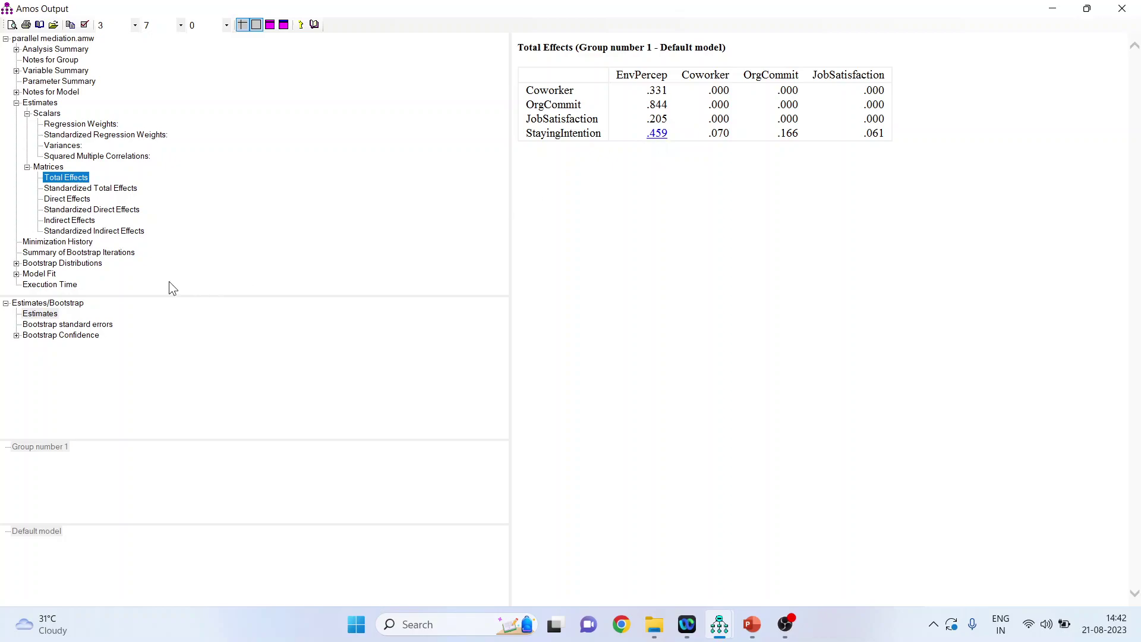
click(78, 223)
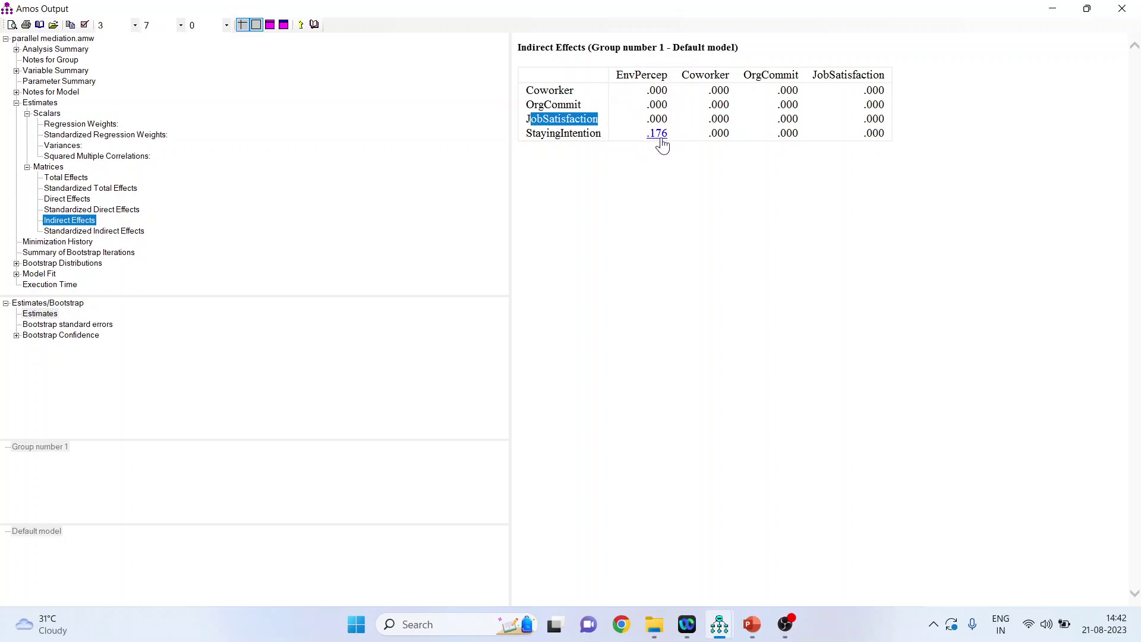
Show the bias-corrected two-tailed significance of the indirect effect (.001).
click(17, 335)
click(27, 346)
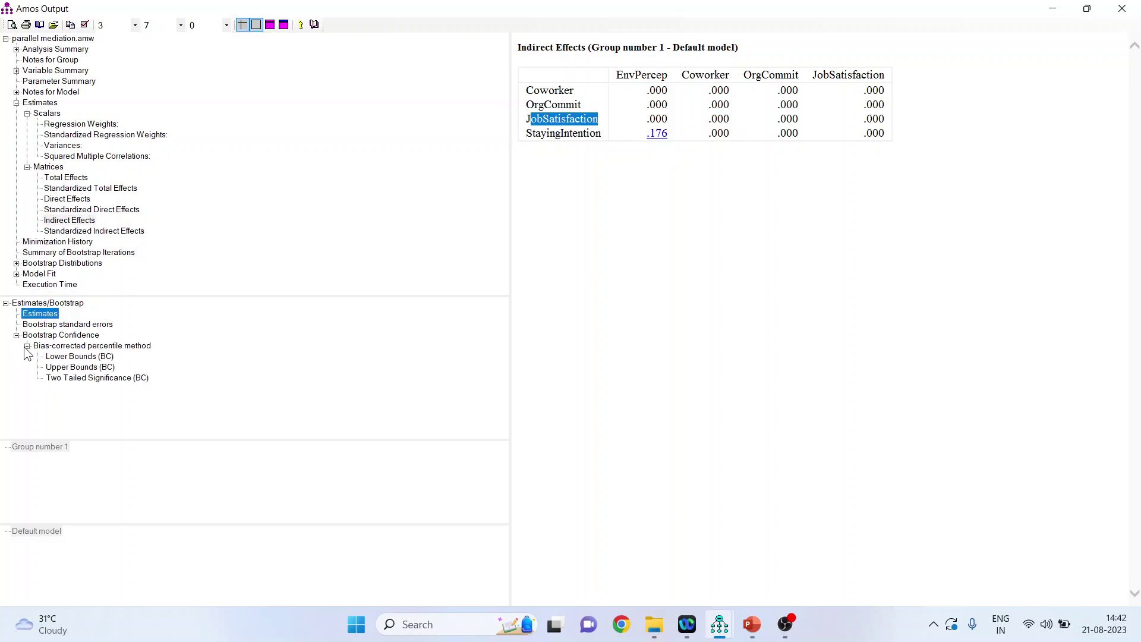
click(83, 379)
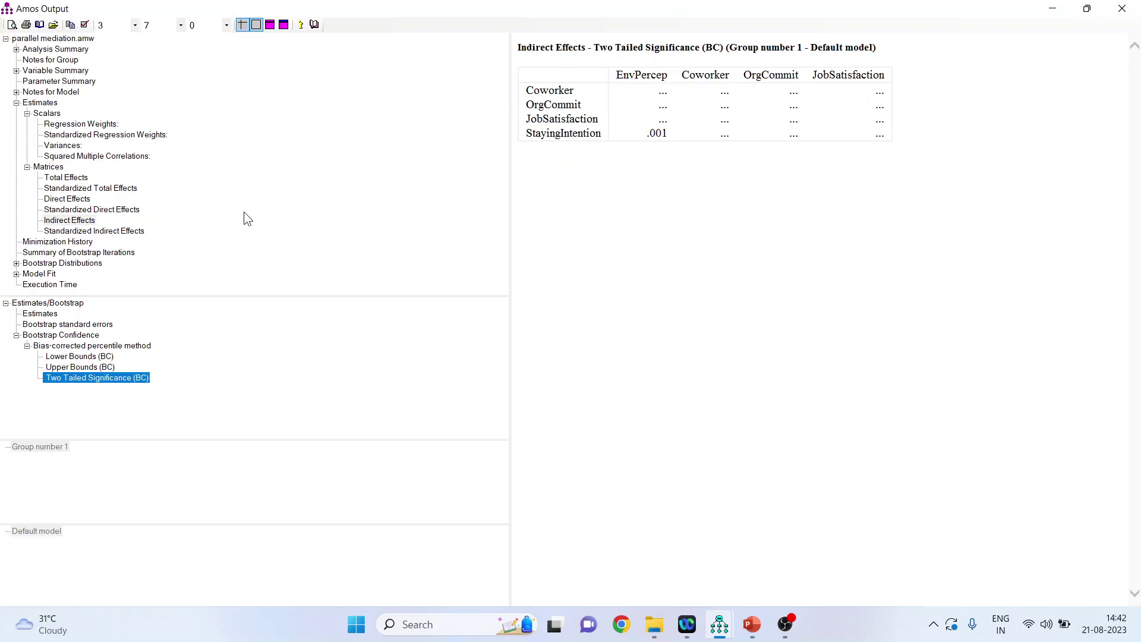
Return to the Indirect Effects estimates, showing .176 for EnvPercep on StayingIntention.
click(92, 220)
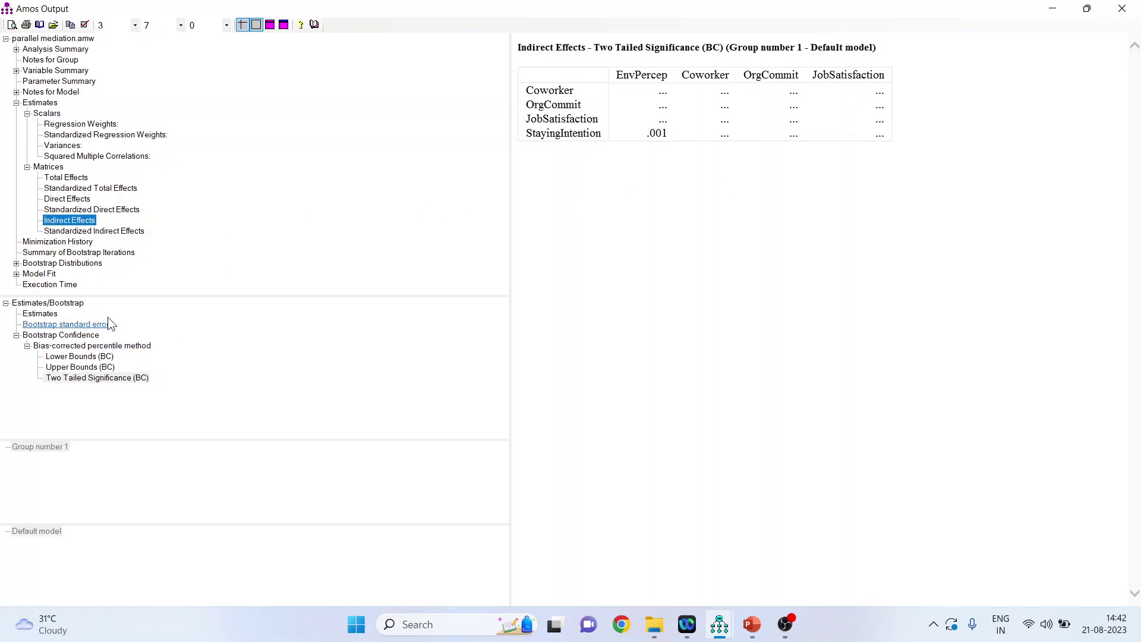
click(40, 314)
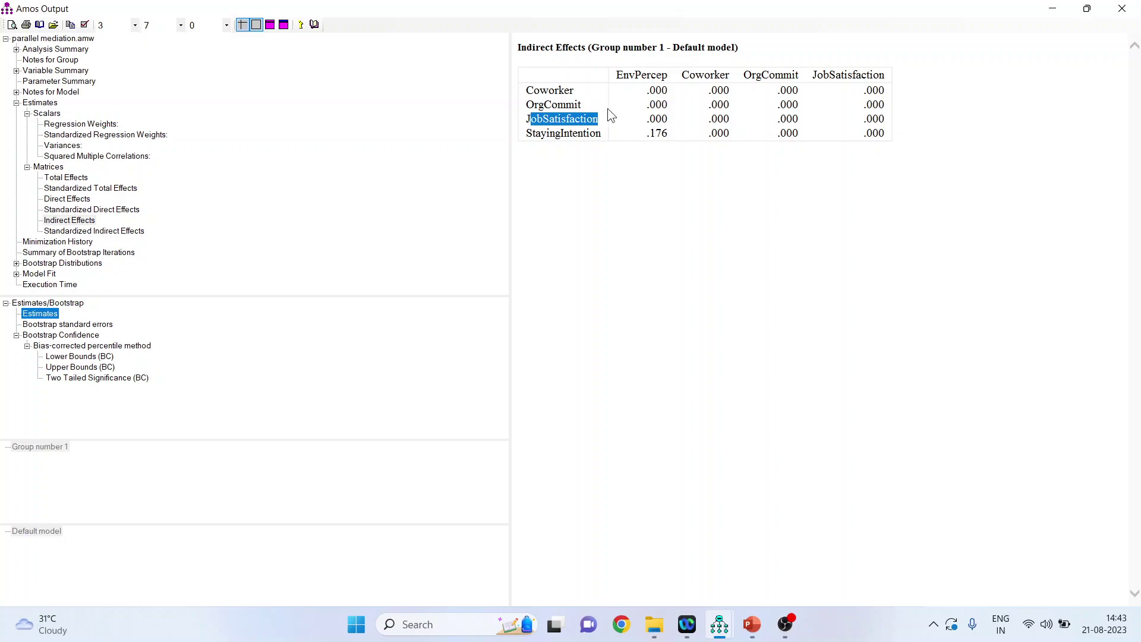
click(530, 94)
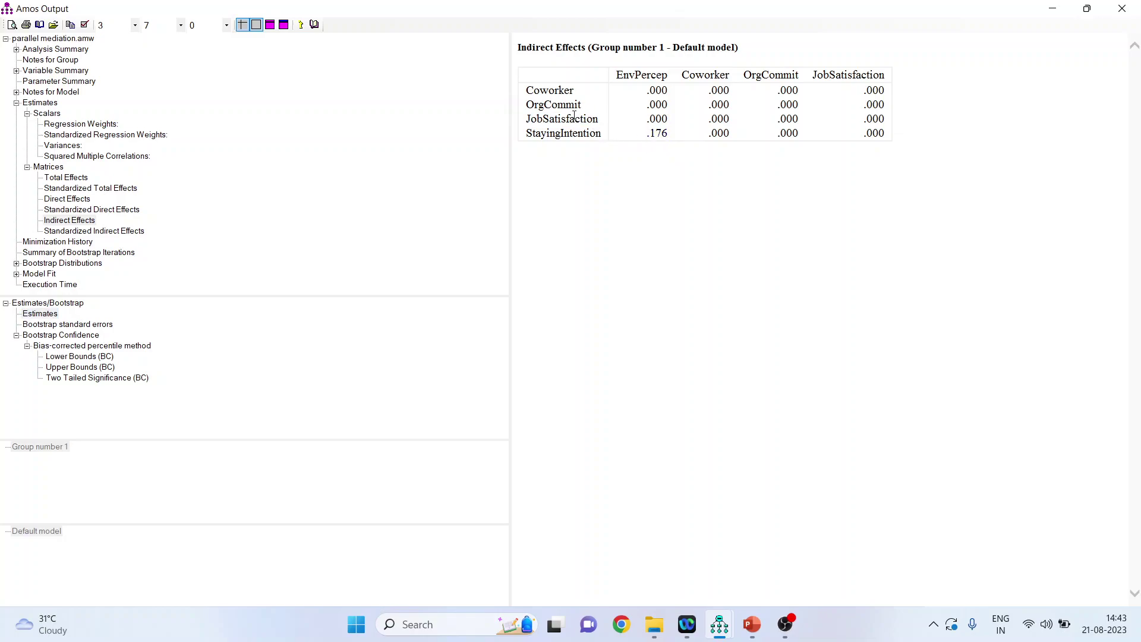
double_click(530, 90)
drag(528, 105, 606, 120)
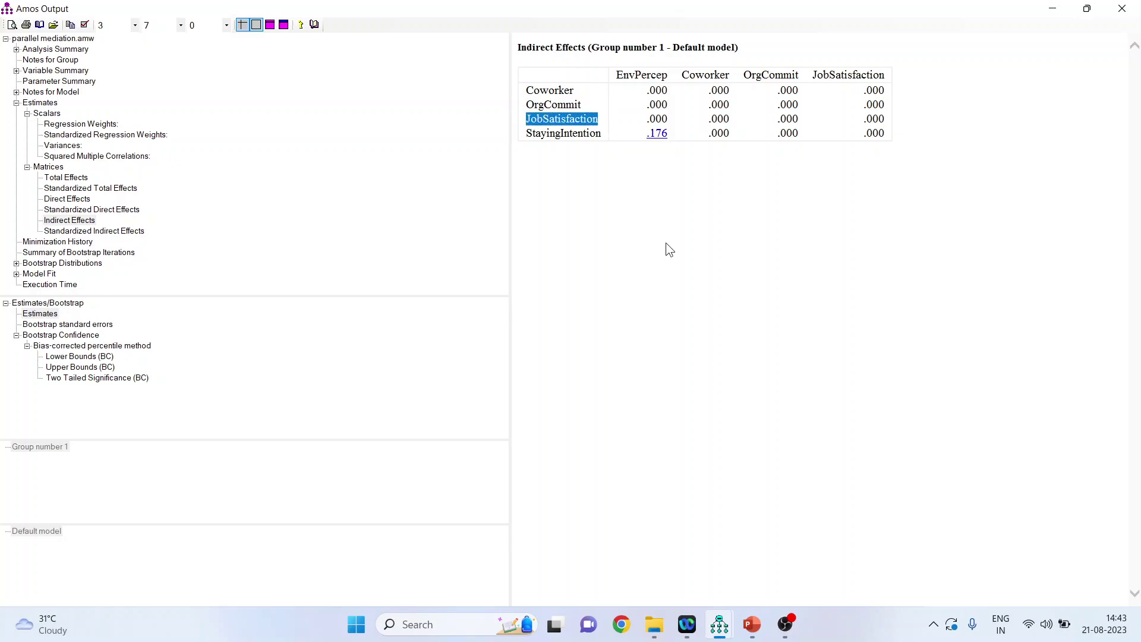
Label the EnvPercep→OrgCommit path a and the OrgCommit→StayingIntention path b.
mouse_move(720, 624)
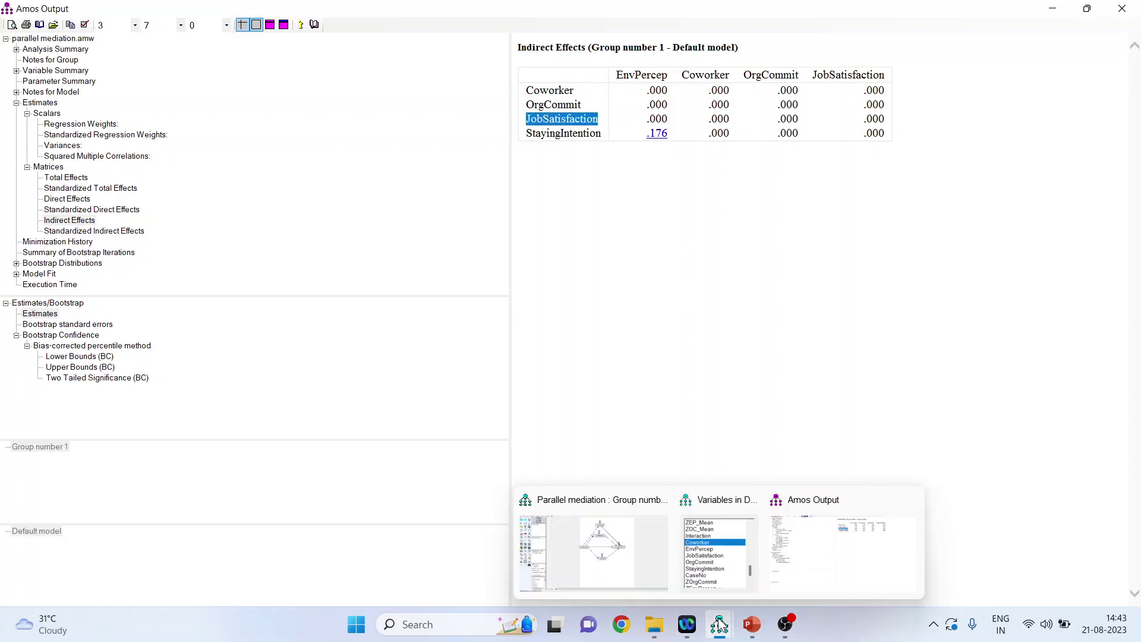
click(645, 569)
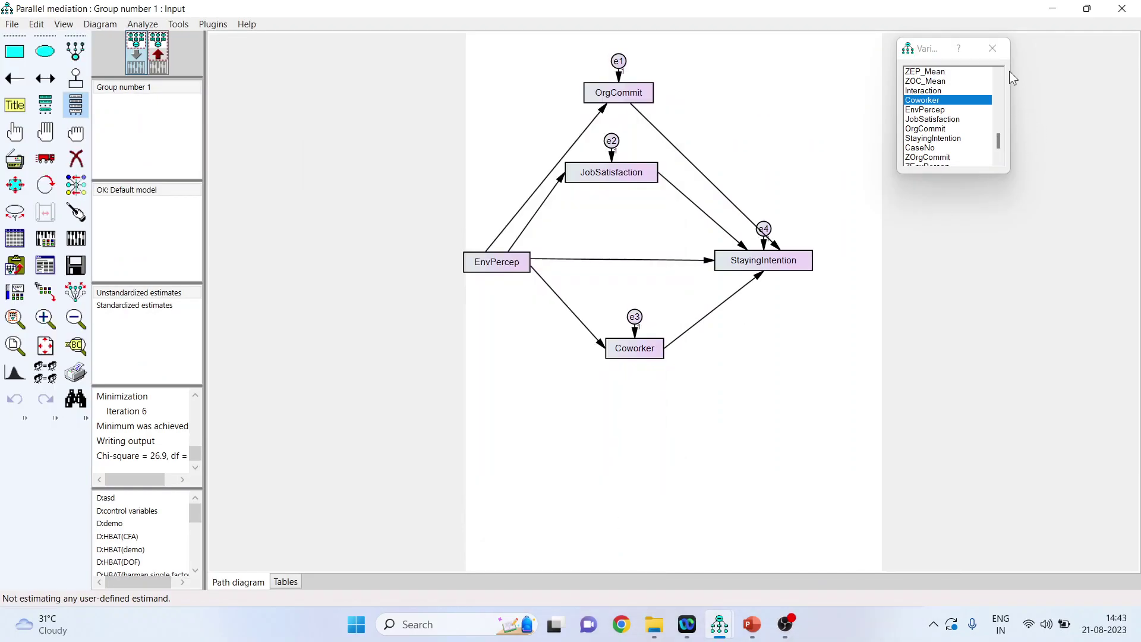
click(992, 49)
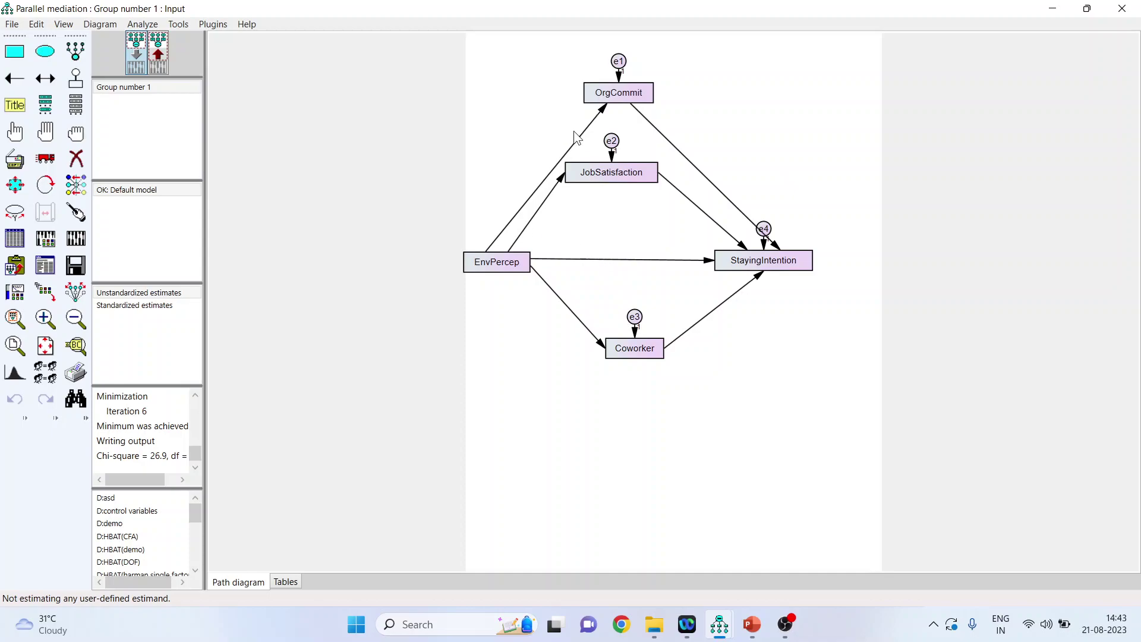
double_click(605, 113)
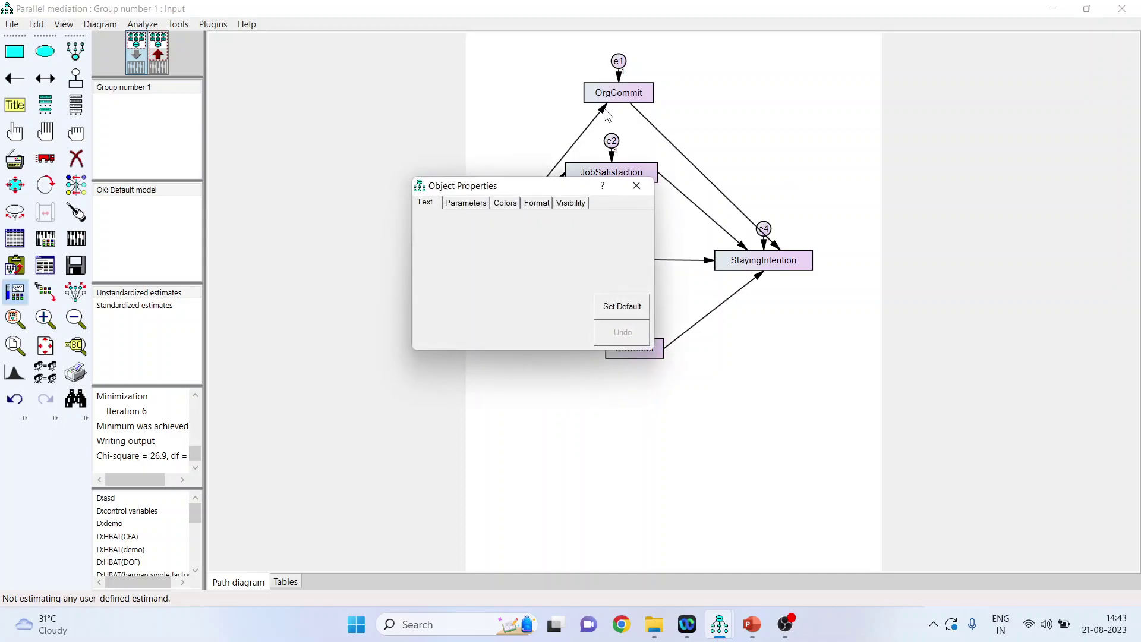
click(466, 203)
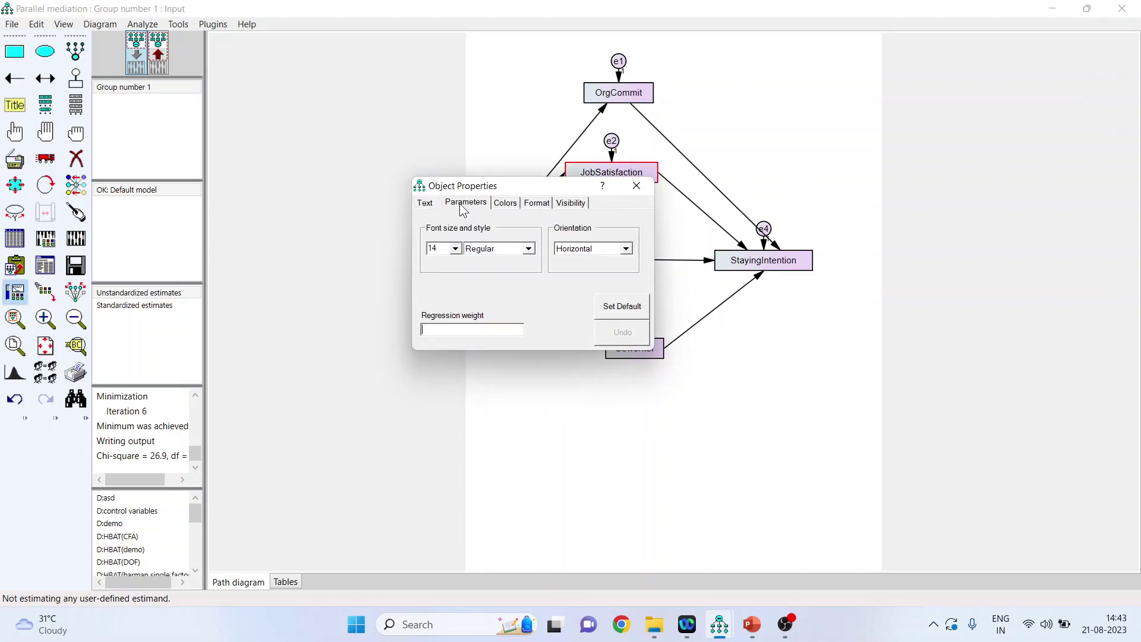
click(477, 329)
text(a)
click(639, 189)
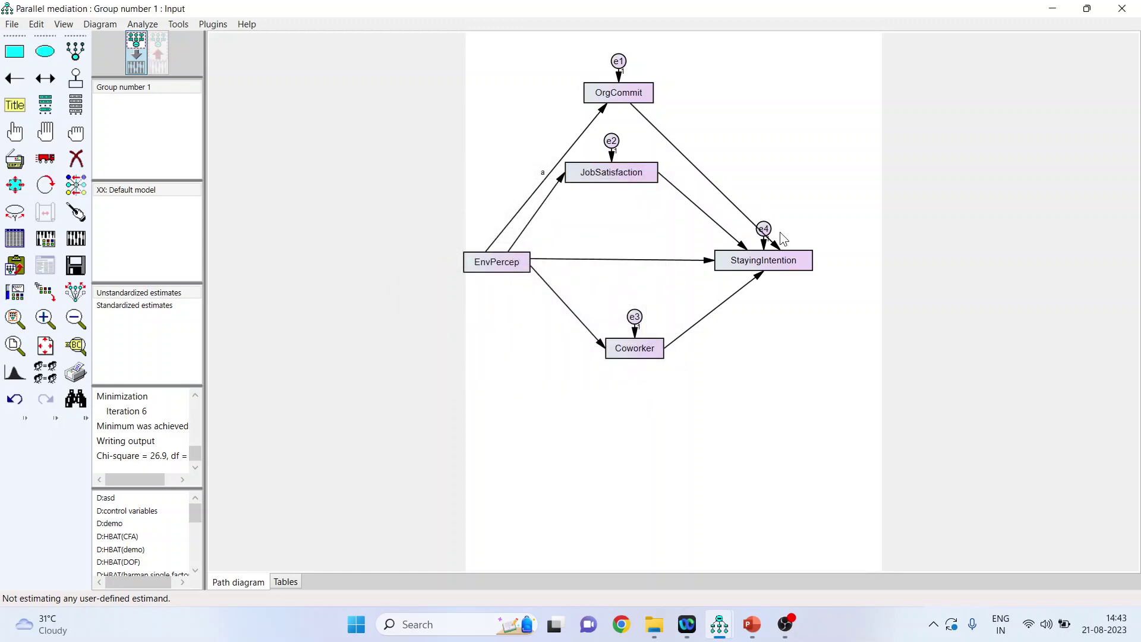
double_click(779, 254)
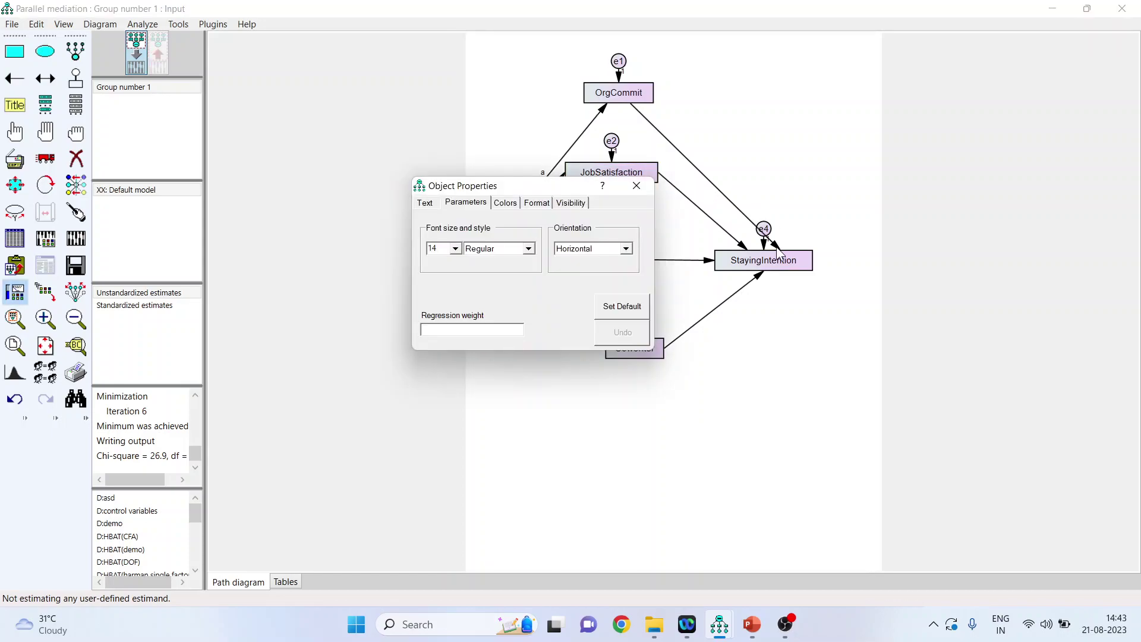
text(b)
click(637, 188)
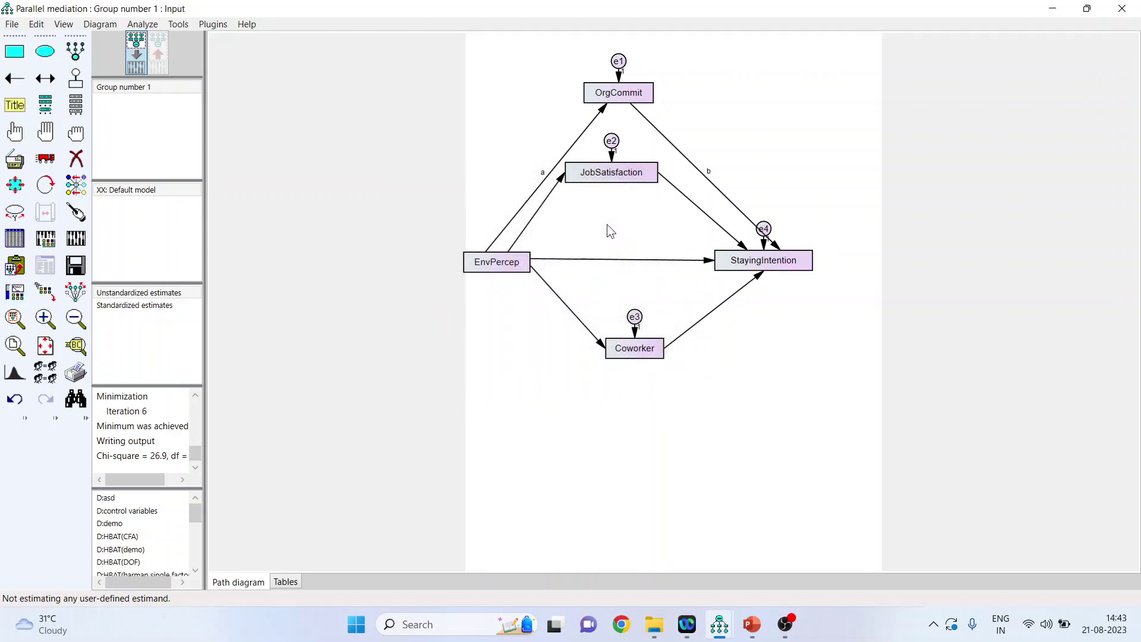
Label the direct EnvPercep→StayingIntention path c and EnvPercep→JobSatisfaction d.
double_click(560, 179)
text(c)
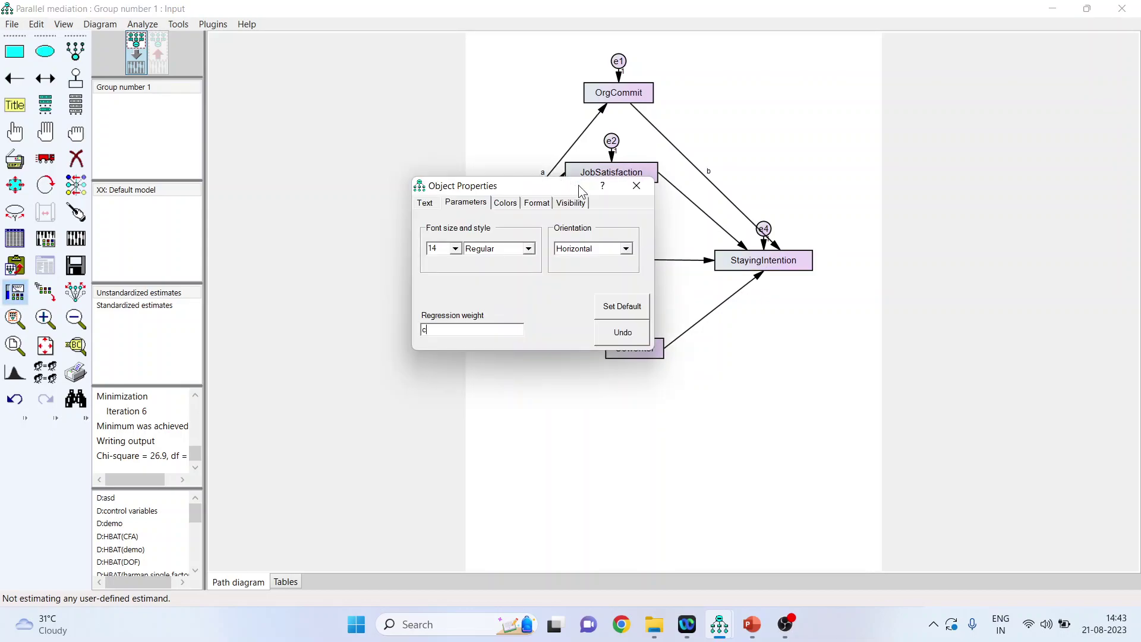
click(643, 191)
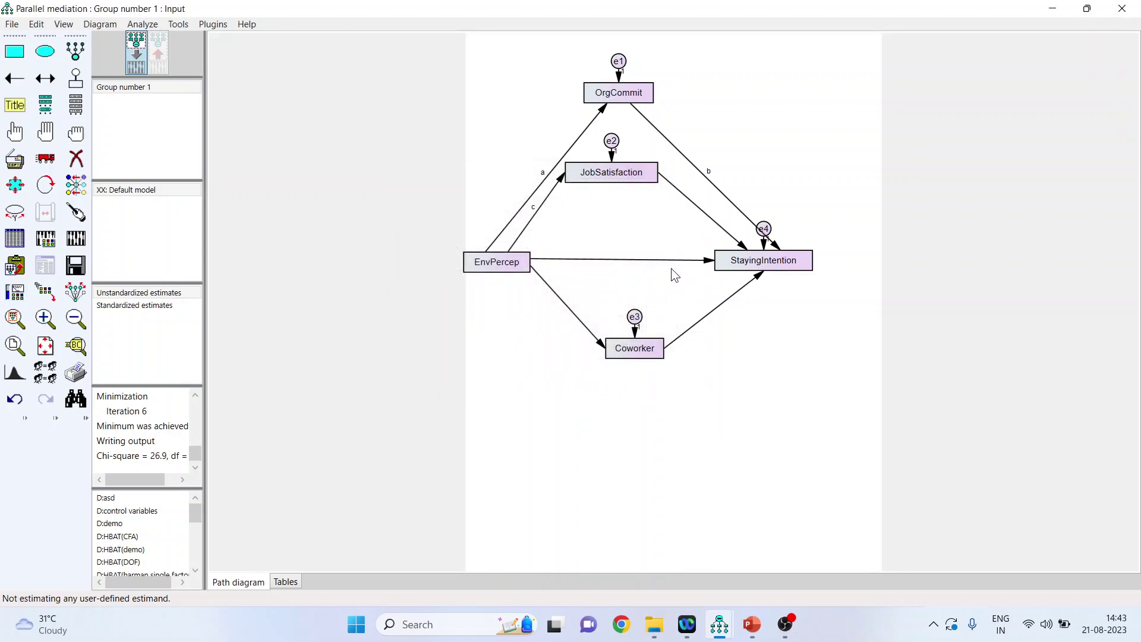
double_click(559, 184)
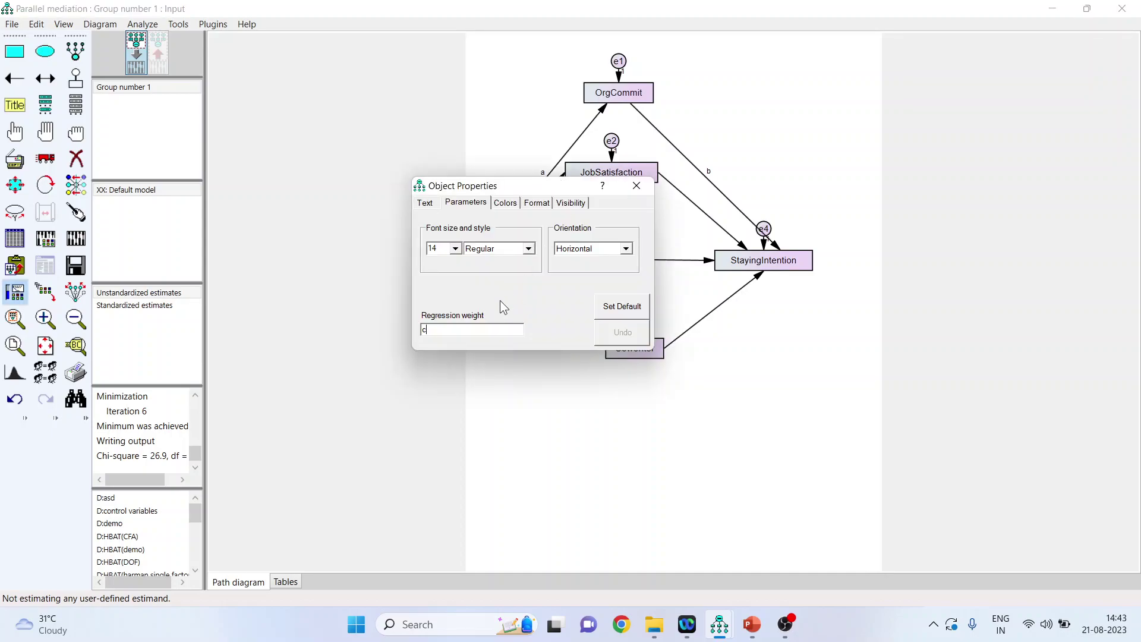
key(BackSpace)
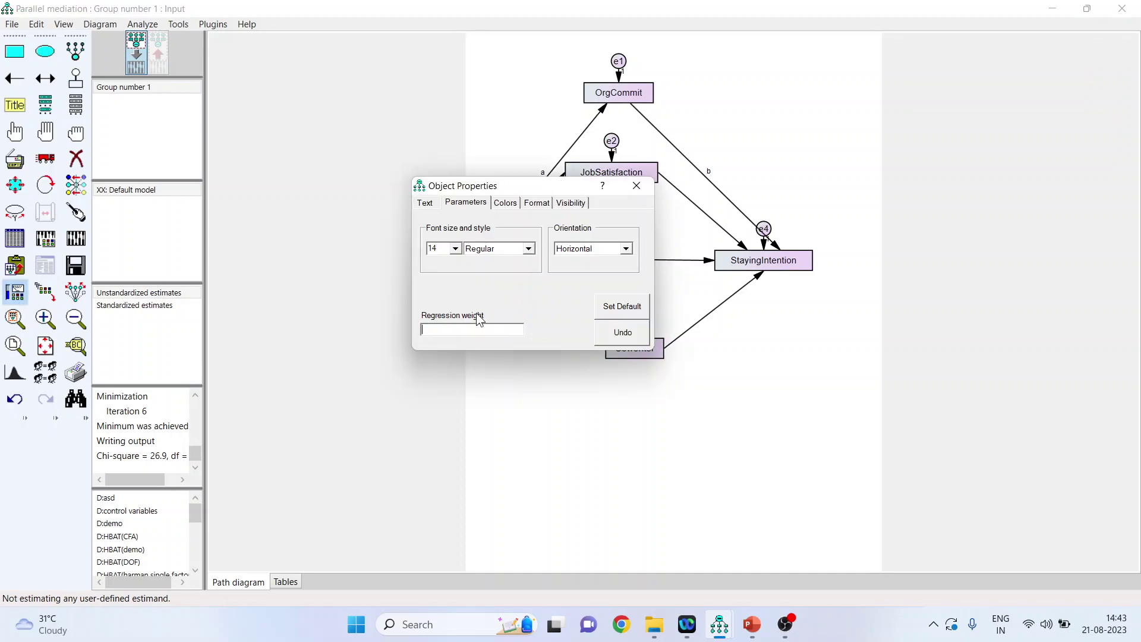
click(636, 186)
double_click(708, 261)
text(c)
click(636, 186)
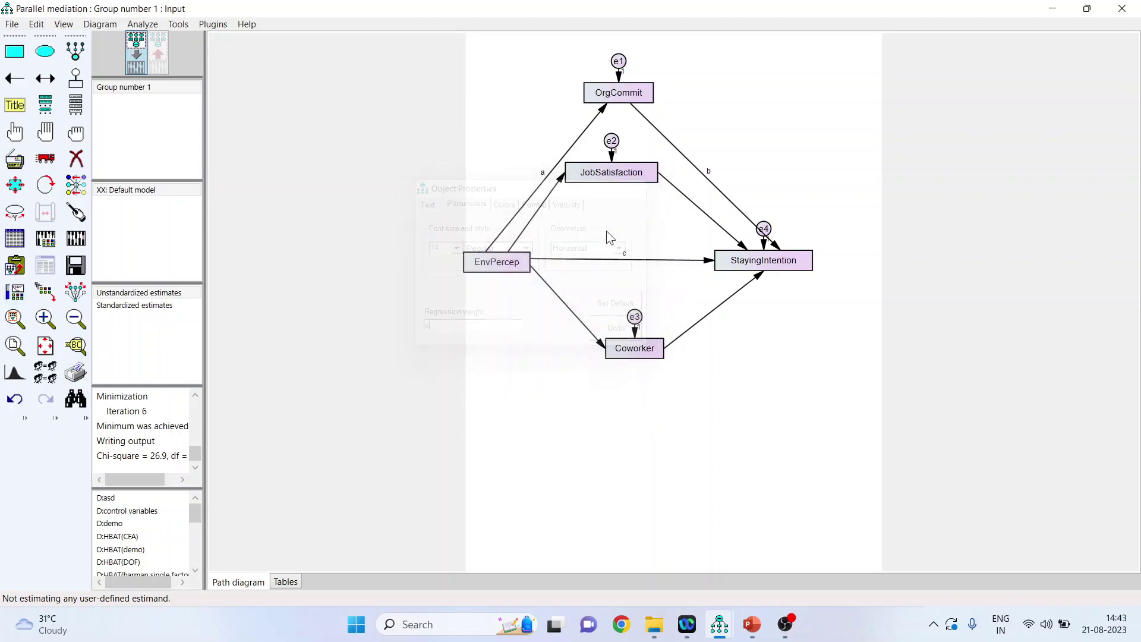
double_click(560, 180)
text(d)
click(634, 186)
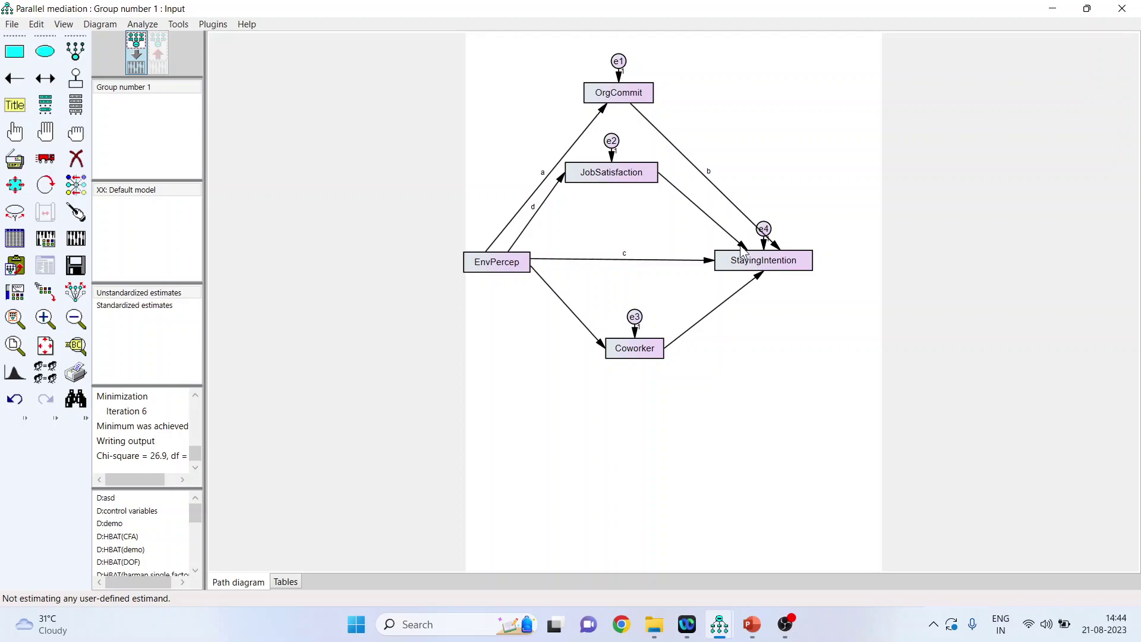
Label JobSatisfaction→StayingIntention k, EnvPercep→Coworker f and Coworker→StayingIntention g.
double_click(741, 248)
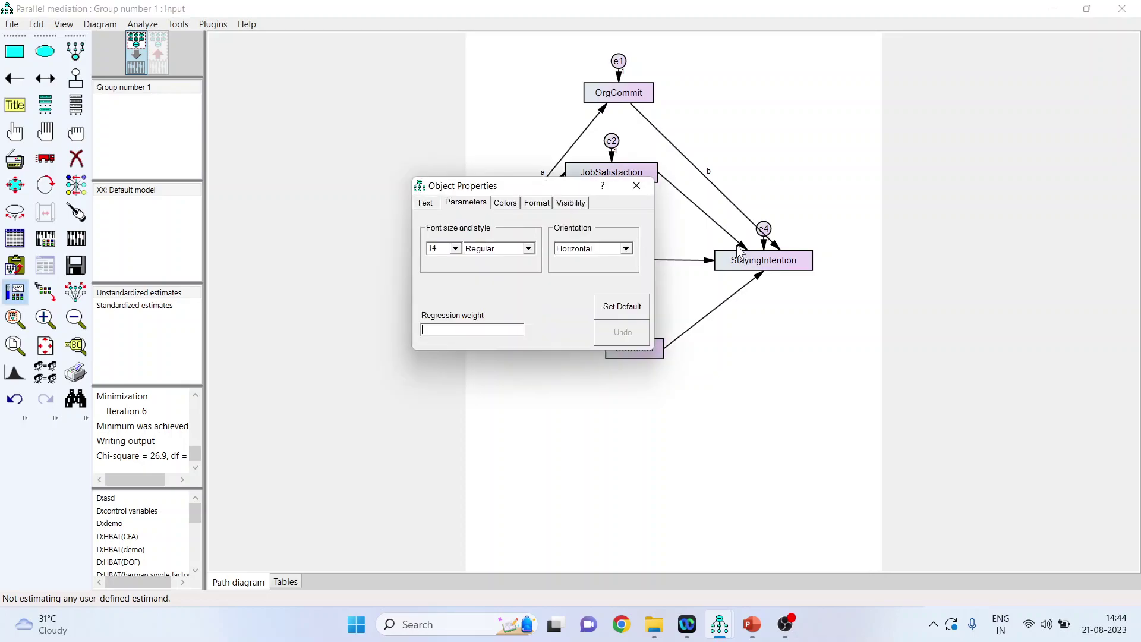
text(k)
click(637, 186)
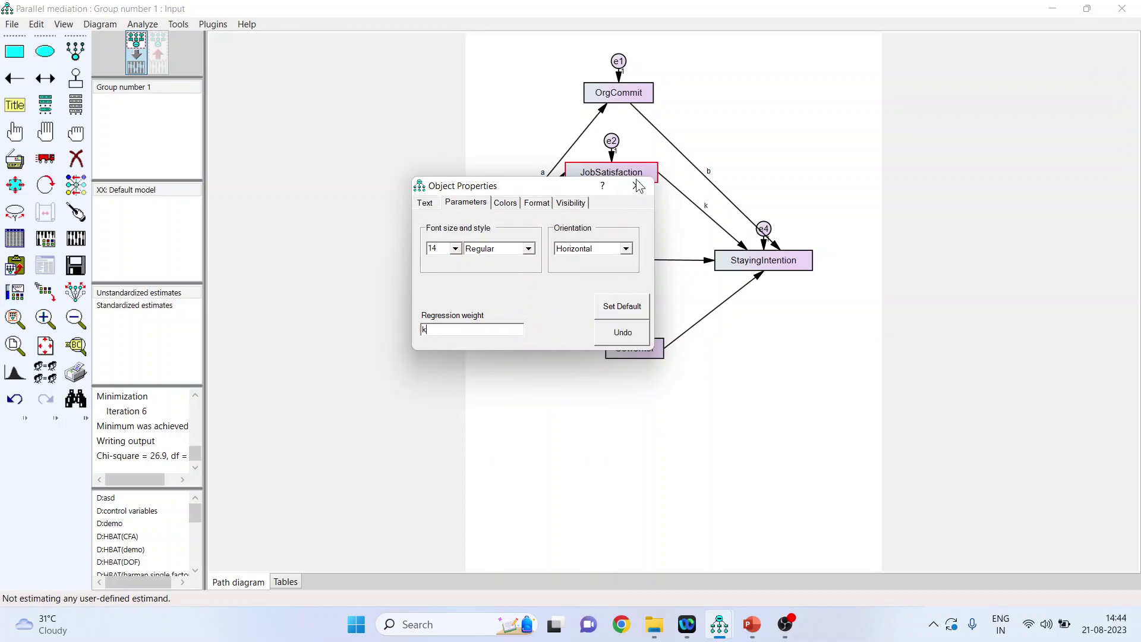
double_click(601, 348)
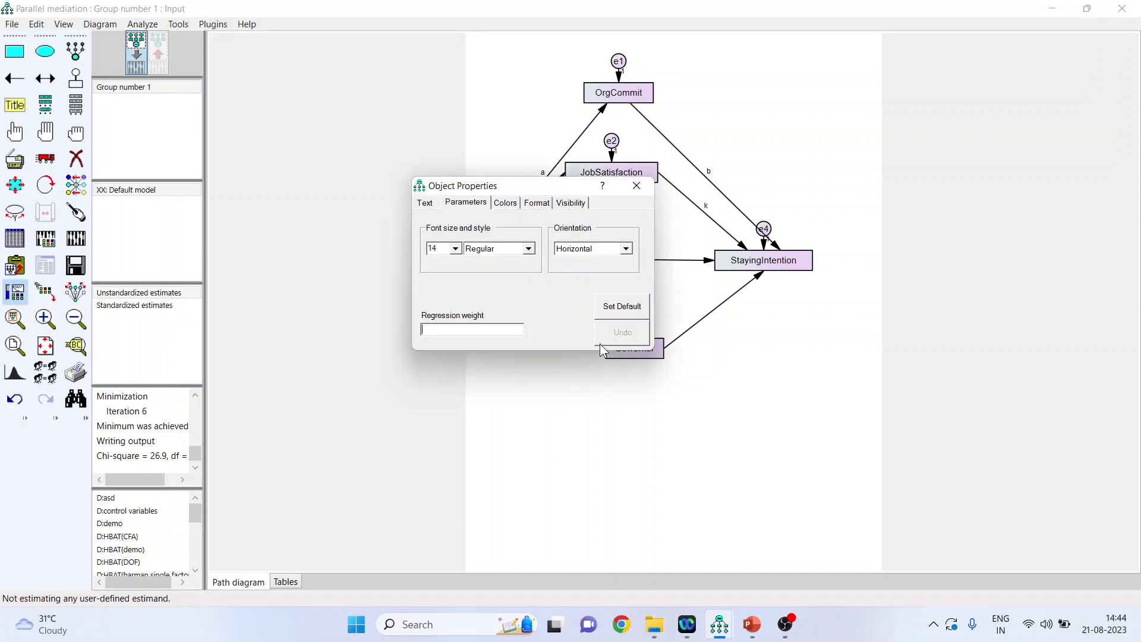
click(637, 186)
double_click(761, 274)
text(g)
click(637, 186)
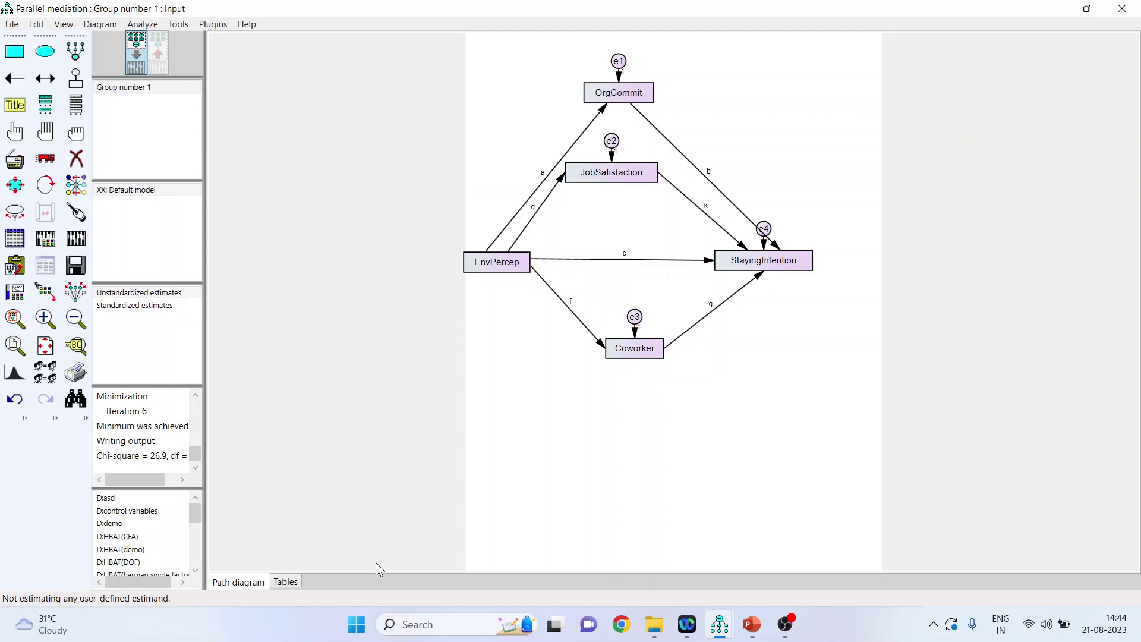
Create new estimands and enter IE1 = a*b and IE2 = d*k.
click(173, 598)
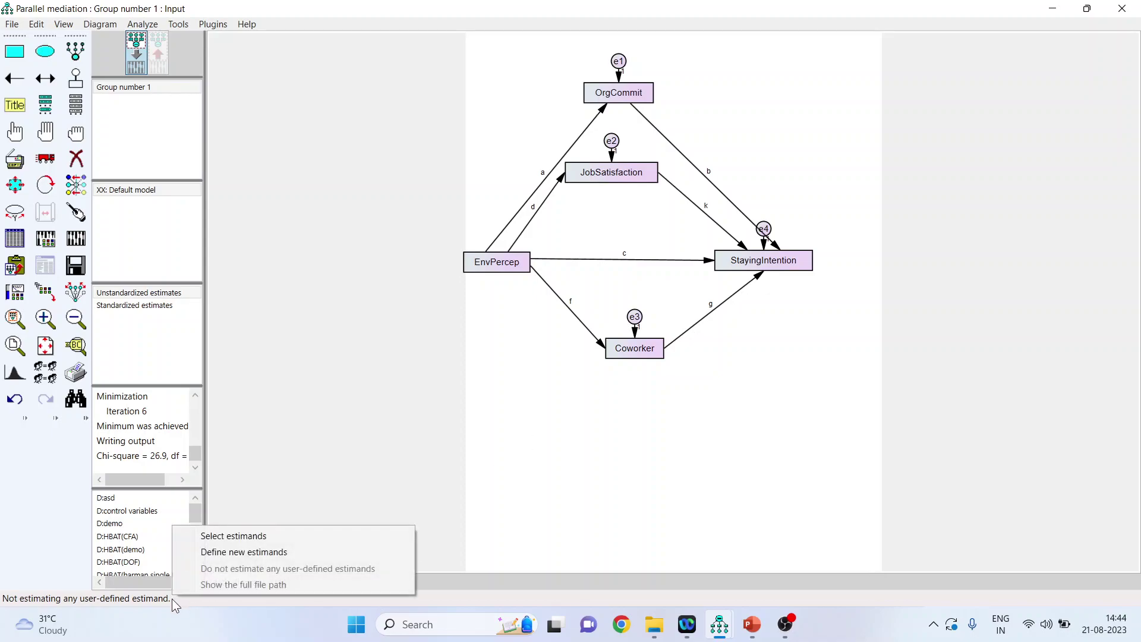
click(219, 553)
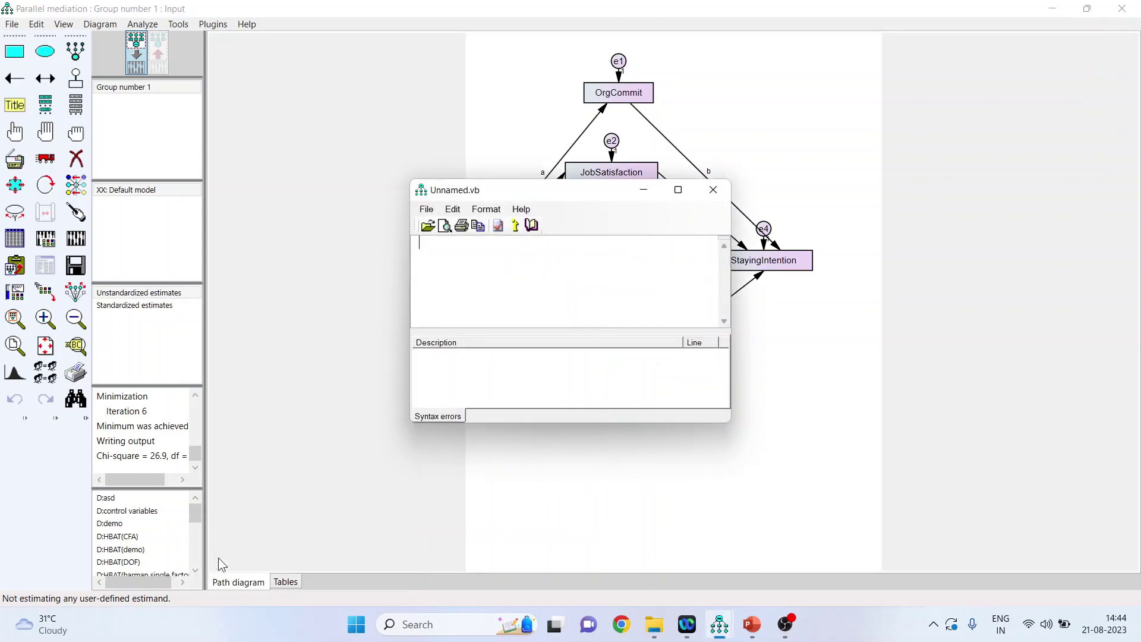
drag(571, 192, 274, 132)
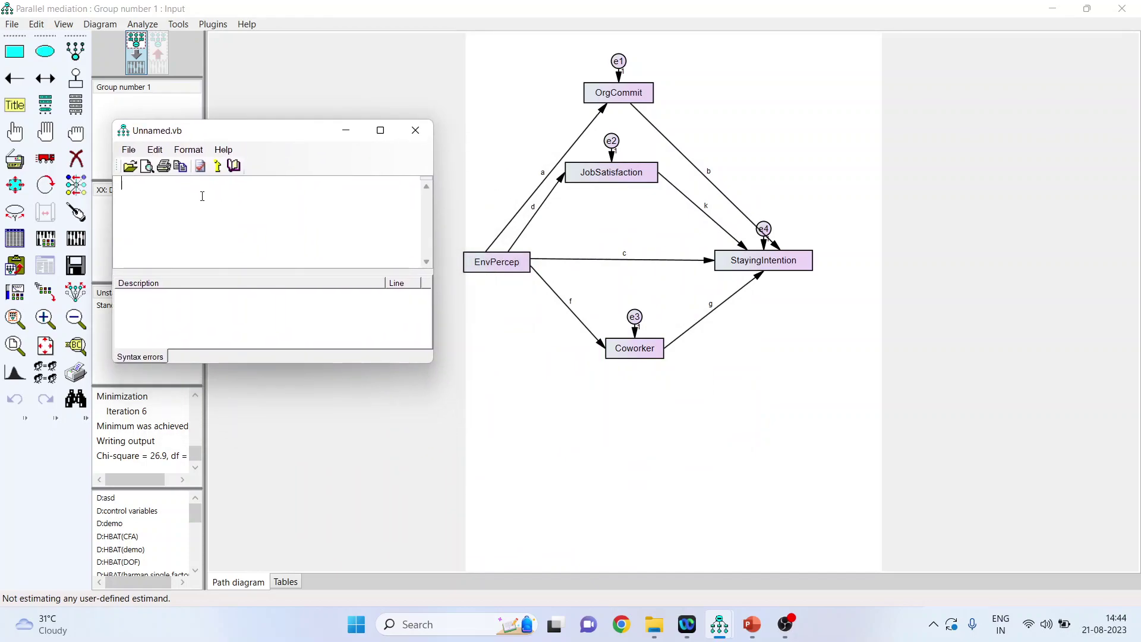
text(IE)
text(1 = a)
text(*b)
text(IE@)
key(BackSpace)
text(2 = d*k)
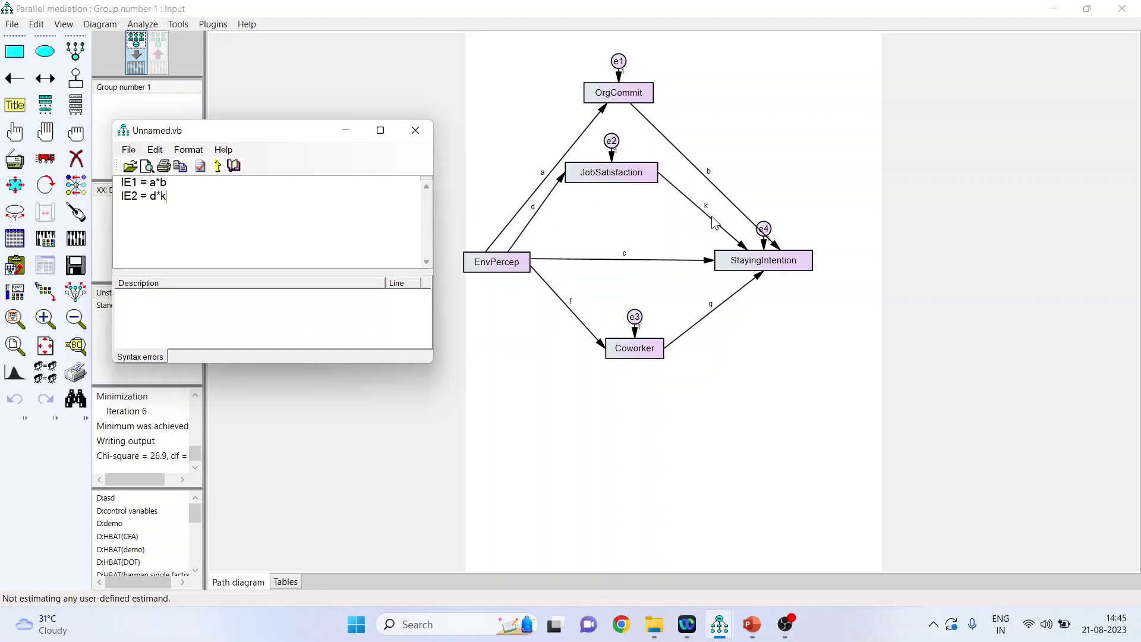
Add IE3 = f*g, IE = IE1 + IE2 + IE3 and TE = IE + c.
key(Return)
text(IE3 = f*g)
key(Return)
text(IE)
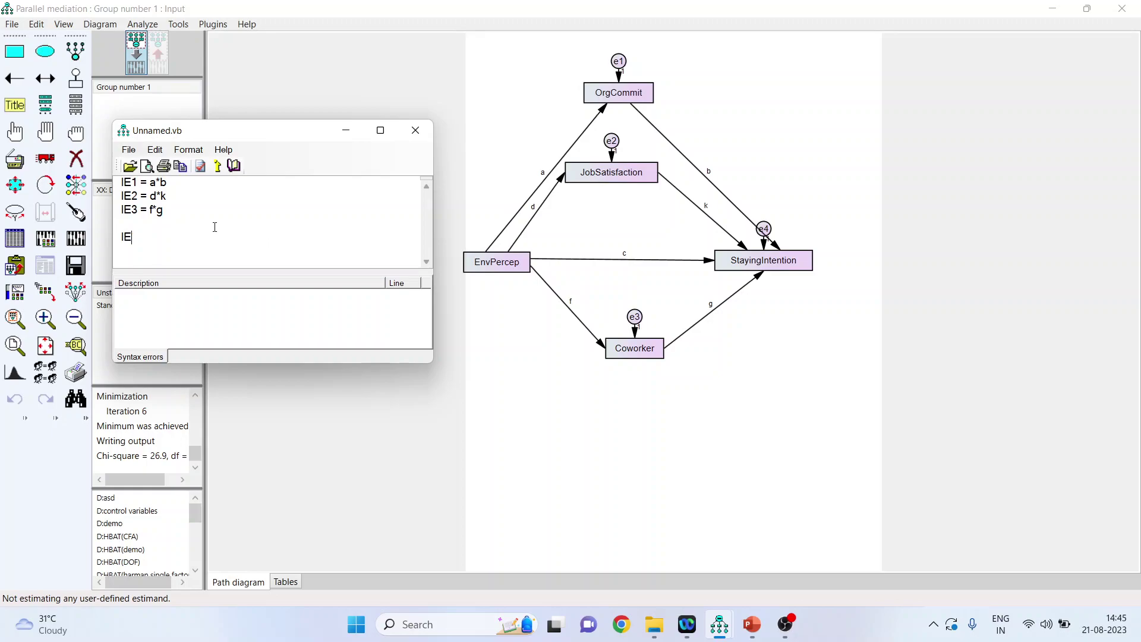
text( = IE1 + IE2 + IE#)
key(BackSpace)
text(3 )
text(TE =)
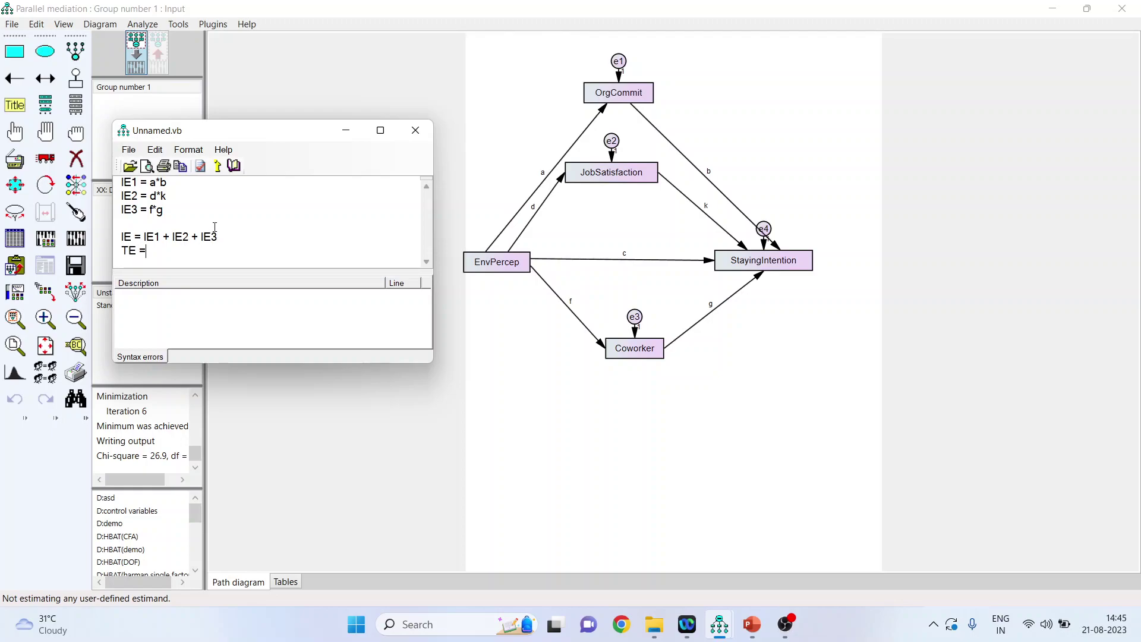
text( IE)
text(+ c)
Check the estimand syntax and save the definitions to drive D.
click(202, 169)
click(419, 132)
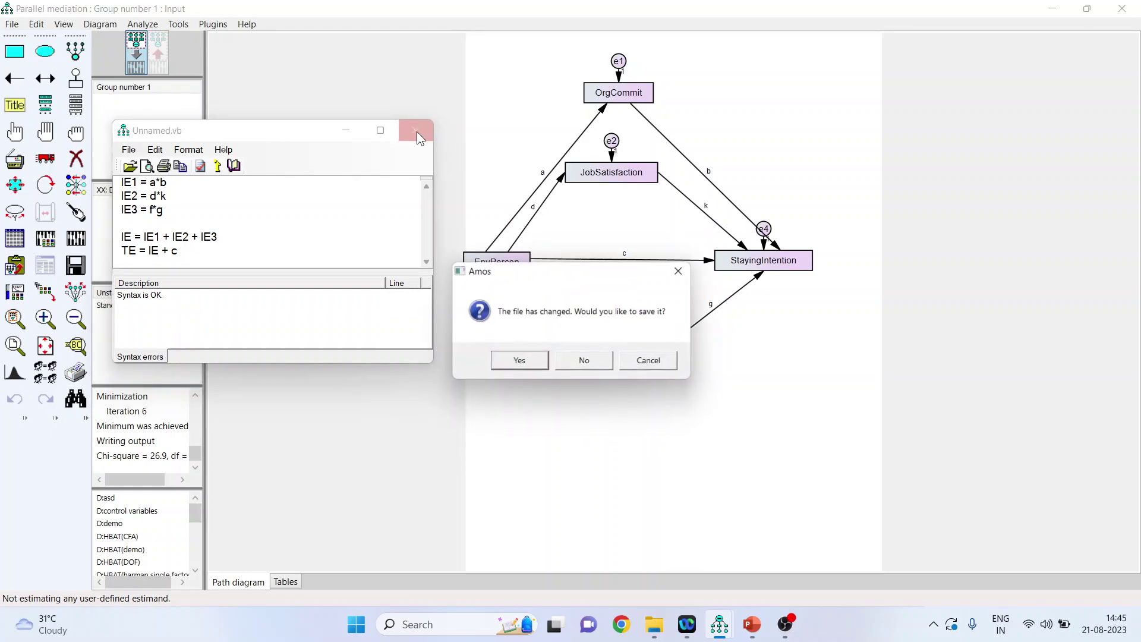
click(520, 363)
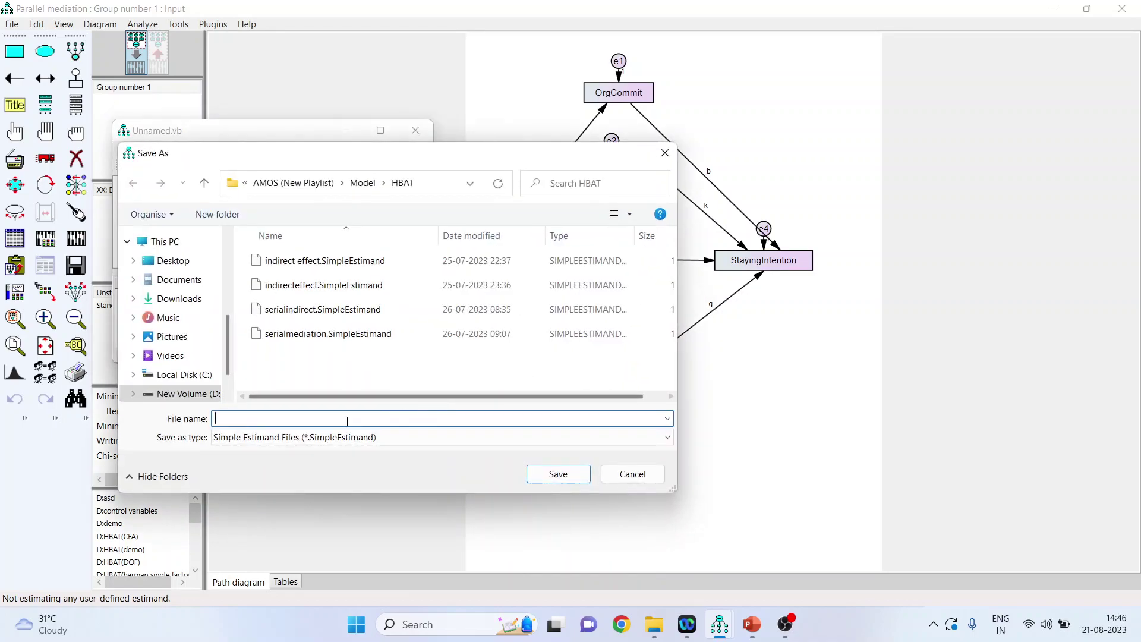
click(207, 397)
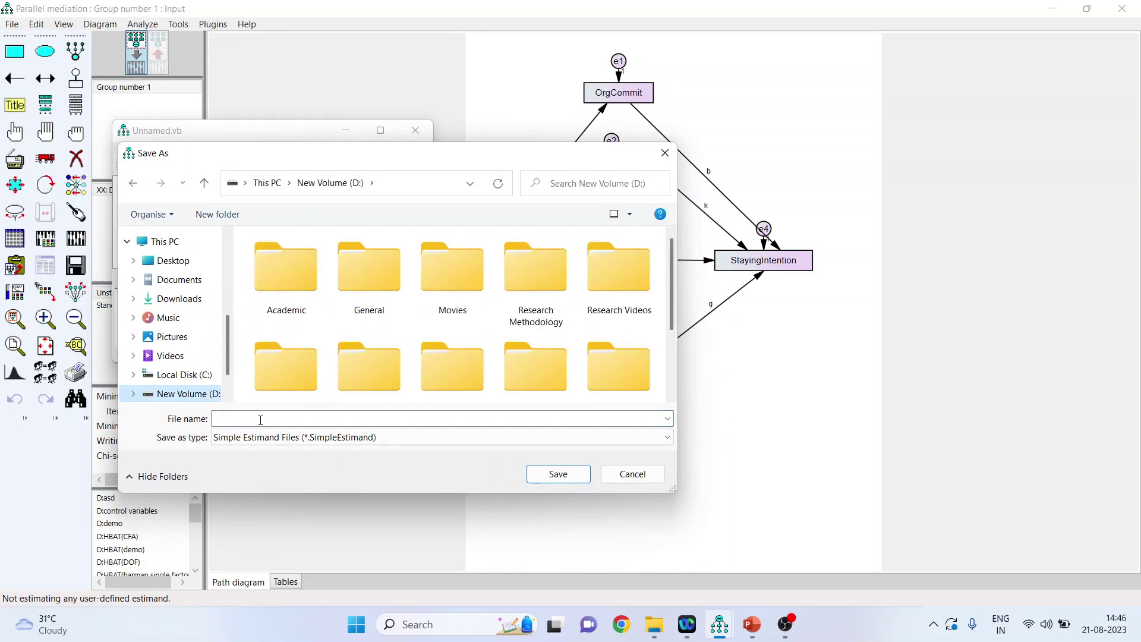
Save the estimands file as 'parallel mediation' and recalculate the model estimates.
text(papa)
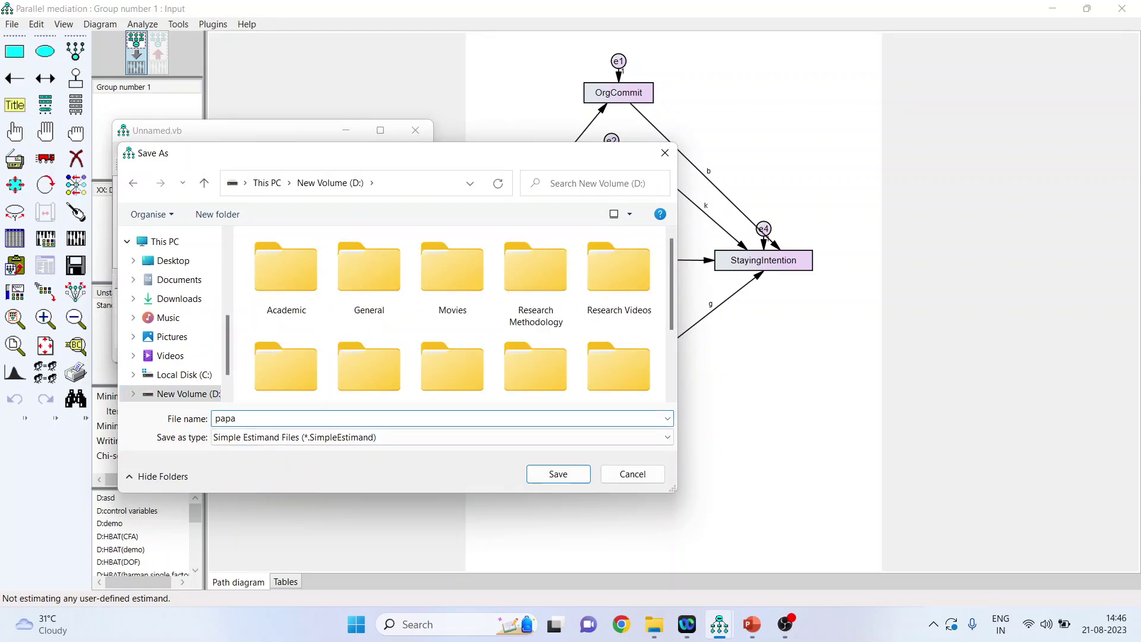
key(BackSpace)
key(BackSpace)
text(r)
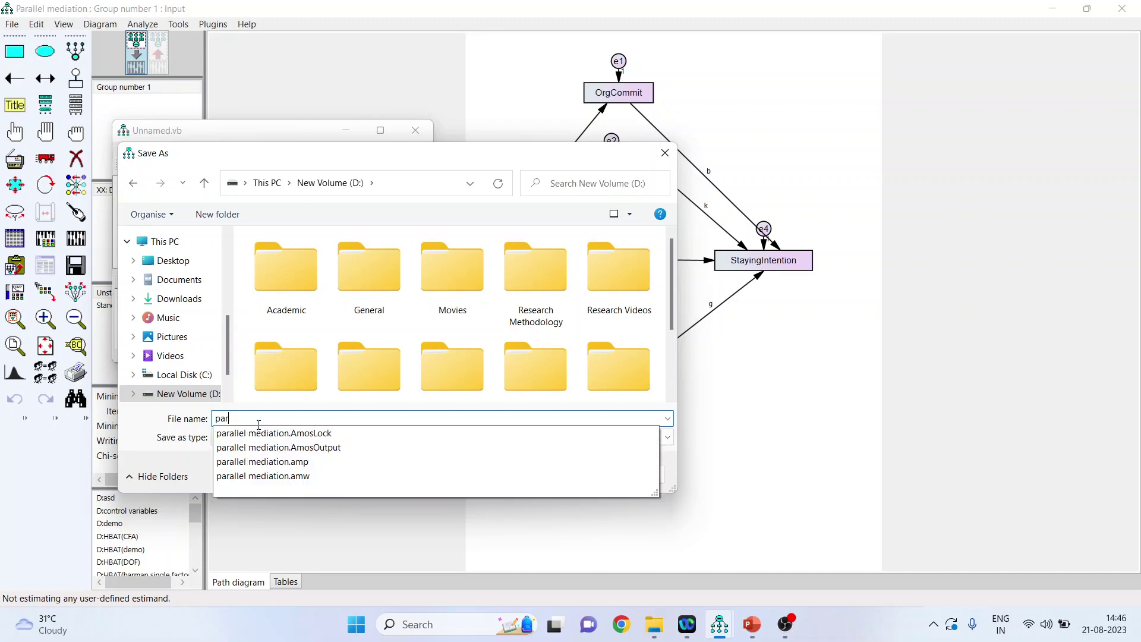
text(allel mediation)
key(Return)
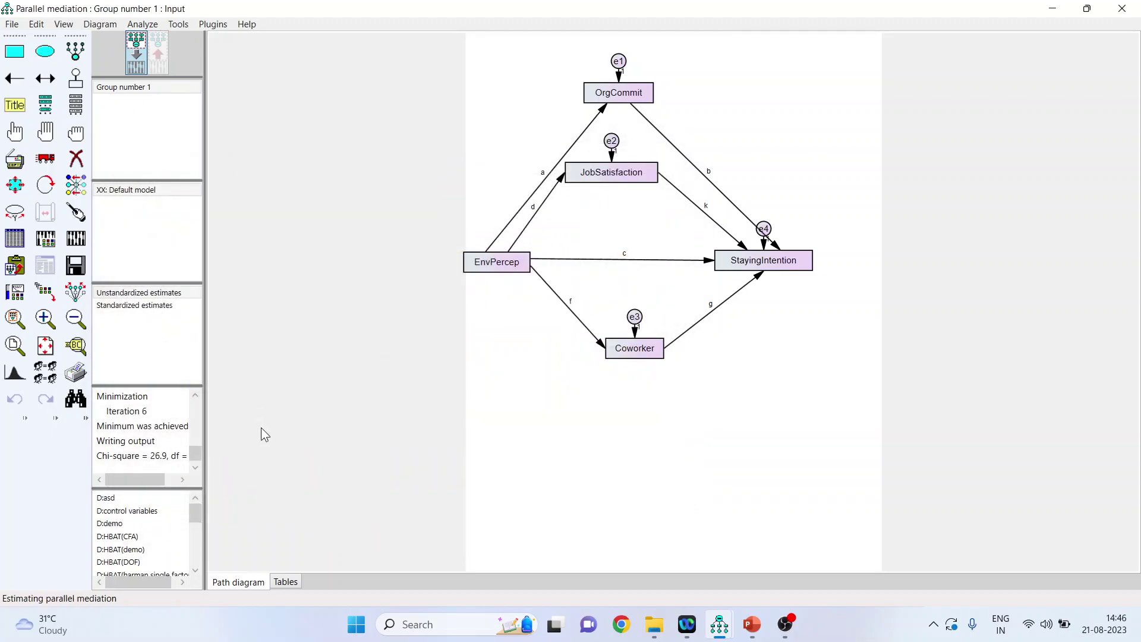
click(75, 239)
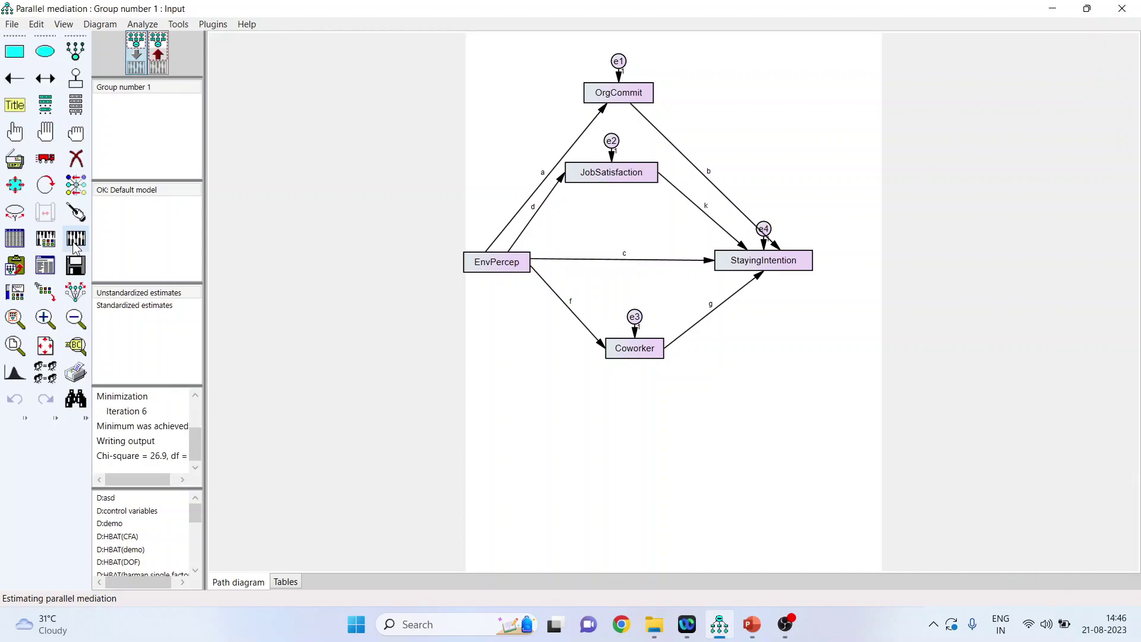
Show the IE1, IE2, IE3, IE and TE estimands with bias-corrected bootstrap limits and two-tailed P values.
click(43, 273)
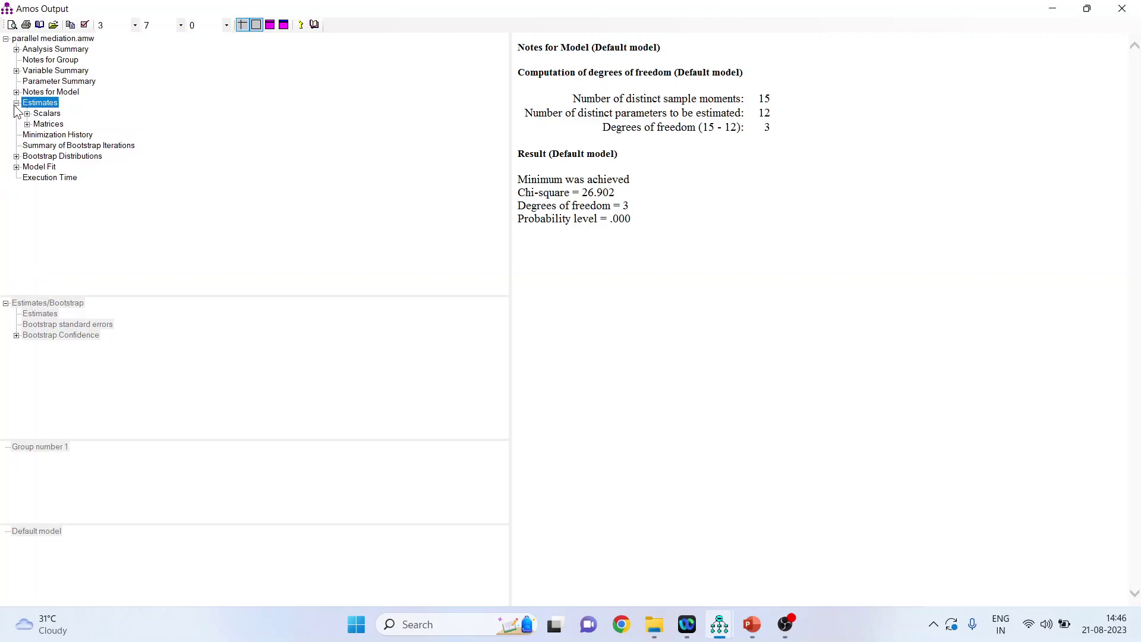
click(17, 103)
click(26, 114)
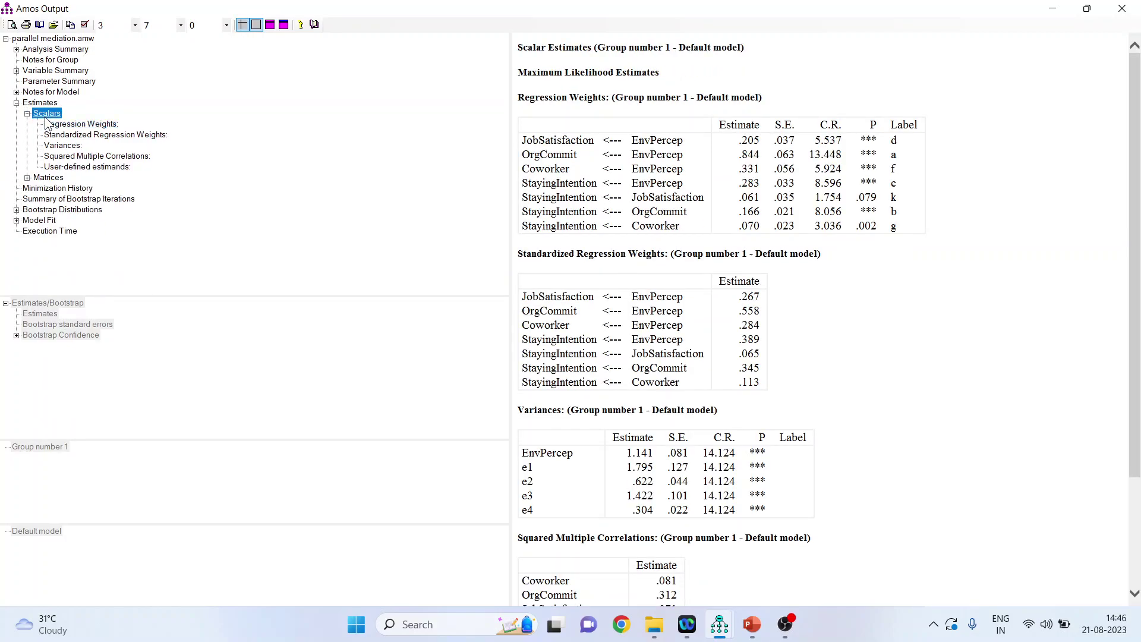
click(86, 167)
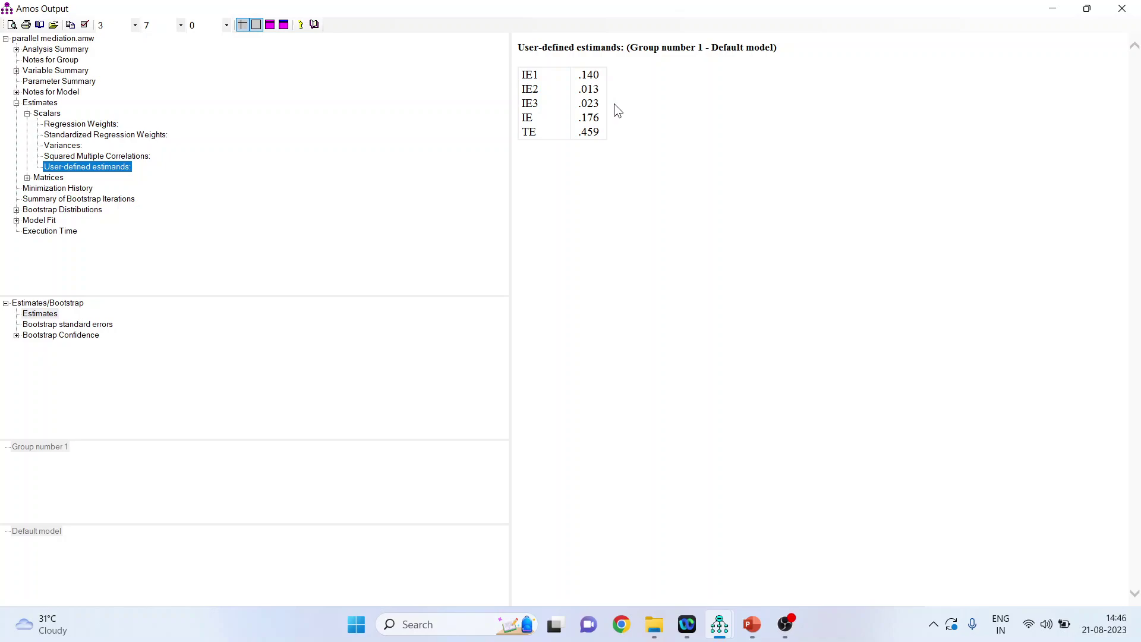
click(17, 336)
click(27, 347)
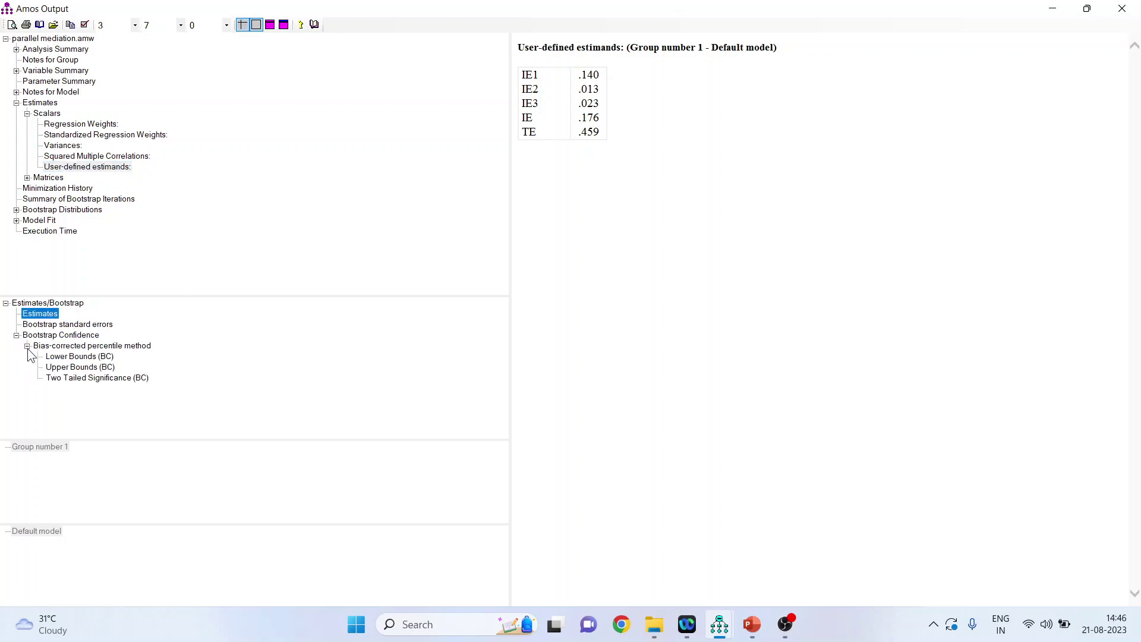
click(79, 379)
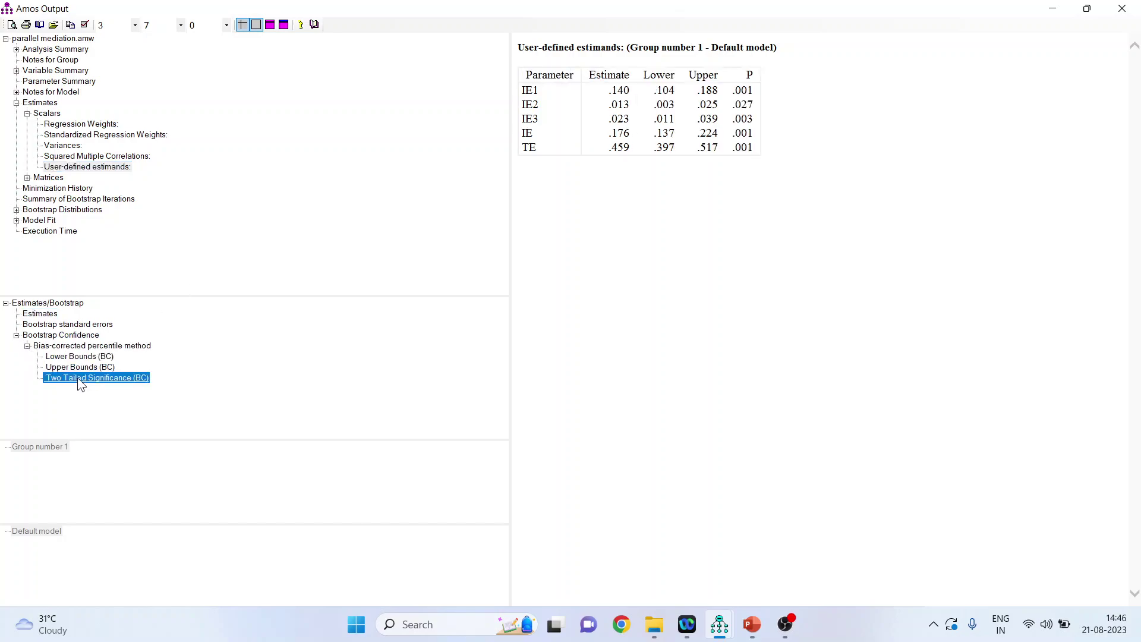
Highlight the P values (.001, .027) and lower bounds (.104, .003) for IE1 and IE2.
double_click(743, 90)
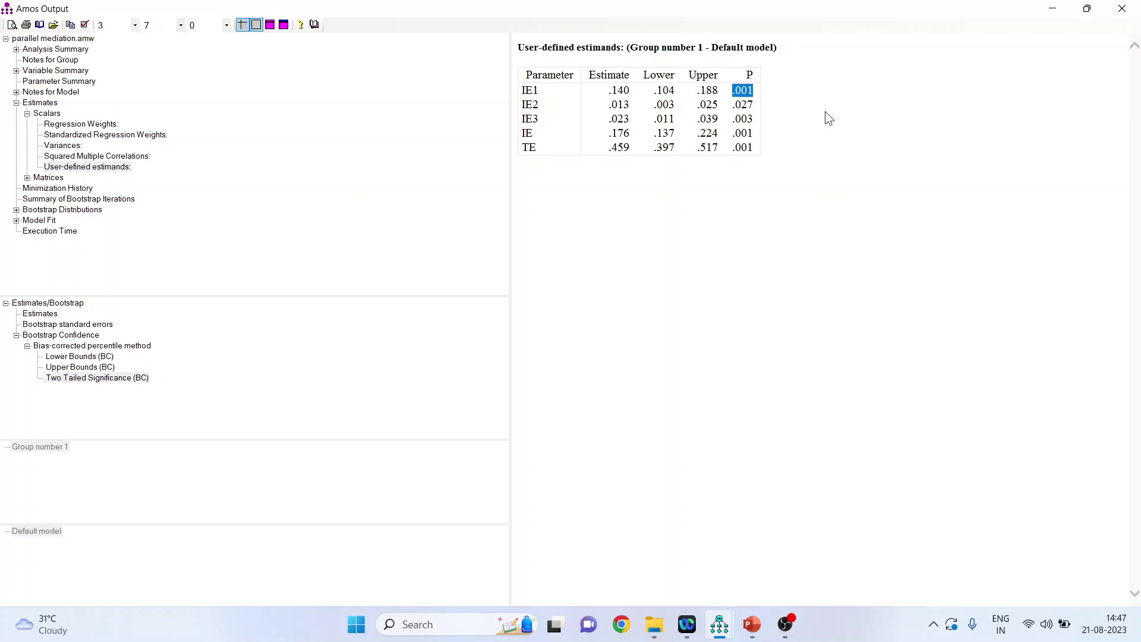
double_click(737, 105)
drag(653, 93, 719, 91)
drag(654, 105, 726, 103)
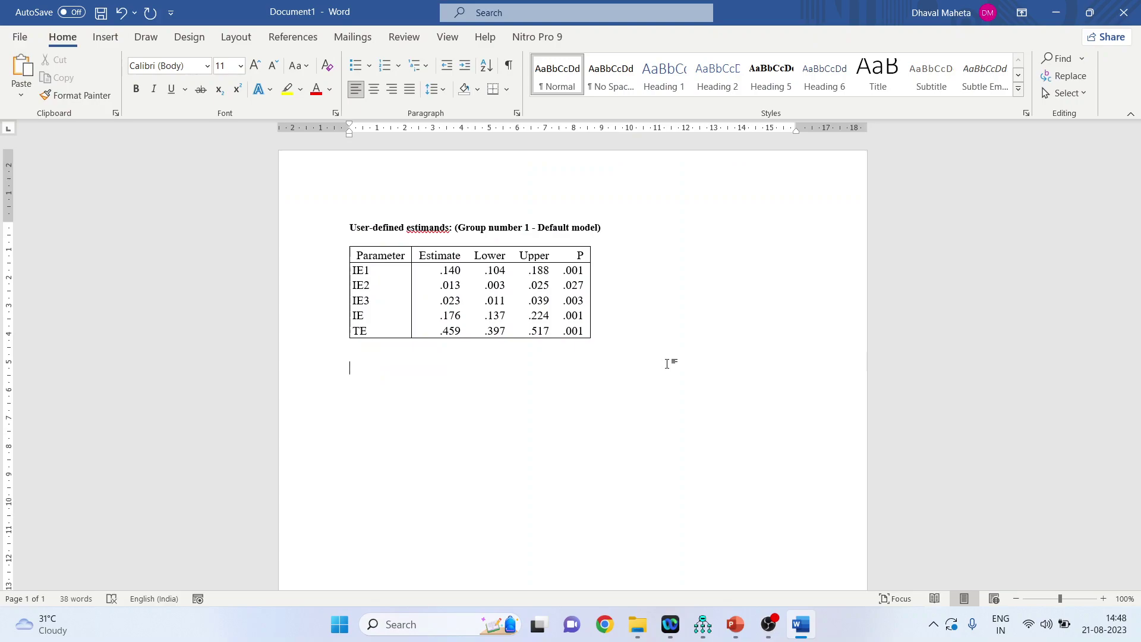
Below the table, enlarge the page and write the rule '(+ +), effect is significant'.
click(667, 363)
text((+)
click(1104, 599)
click(1104, 599)
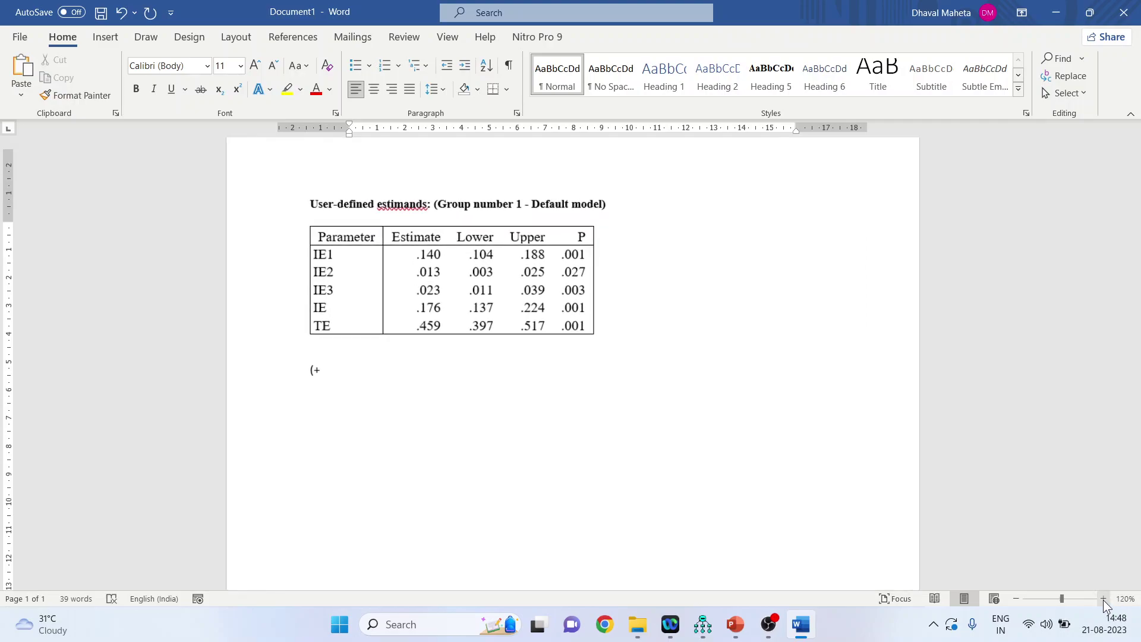
click(1104, 599)
click(1104, 599)
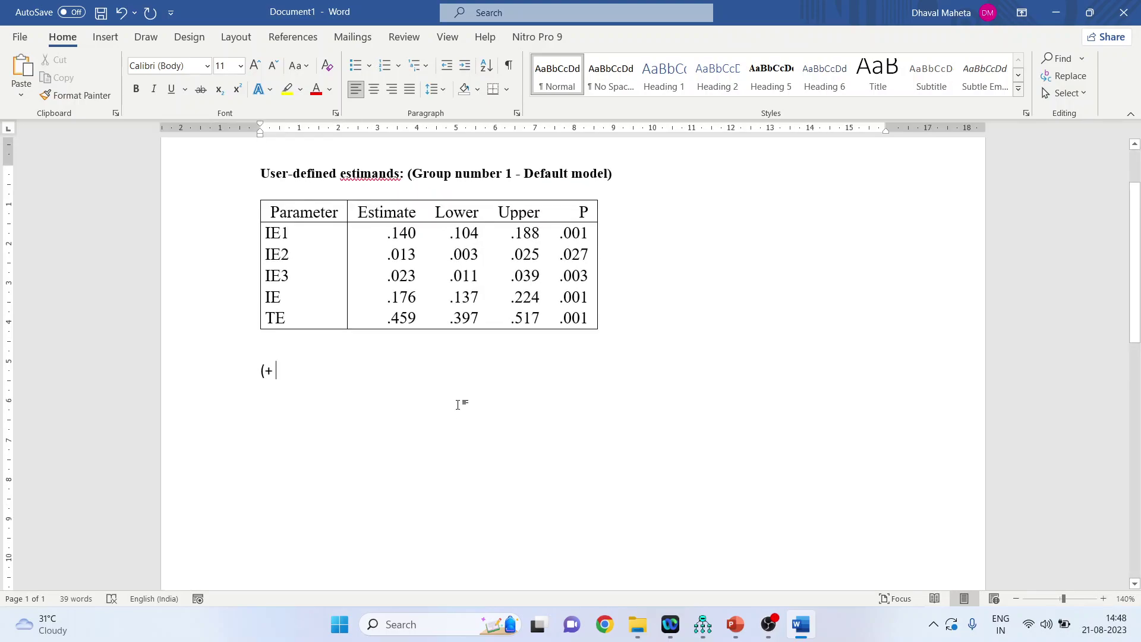
text(+)
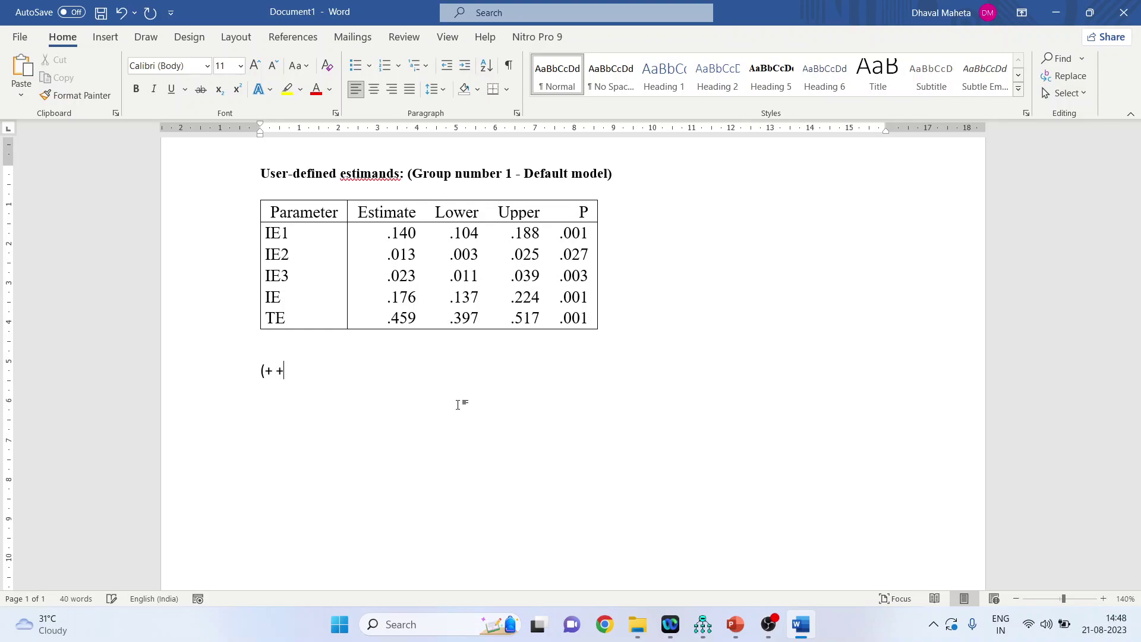
text())
text( , )
text(effect is)
text( signfiica)
key(BackSpace)
key(BackSpace)
key(BackSpace)
key(BackSpace)
key(BackSpace)
text(ificant)
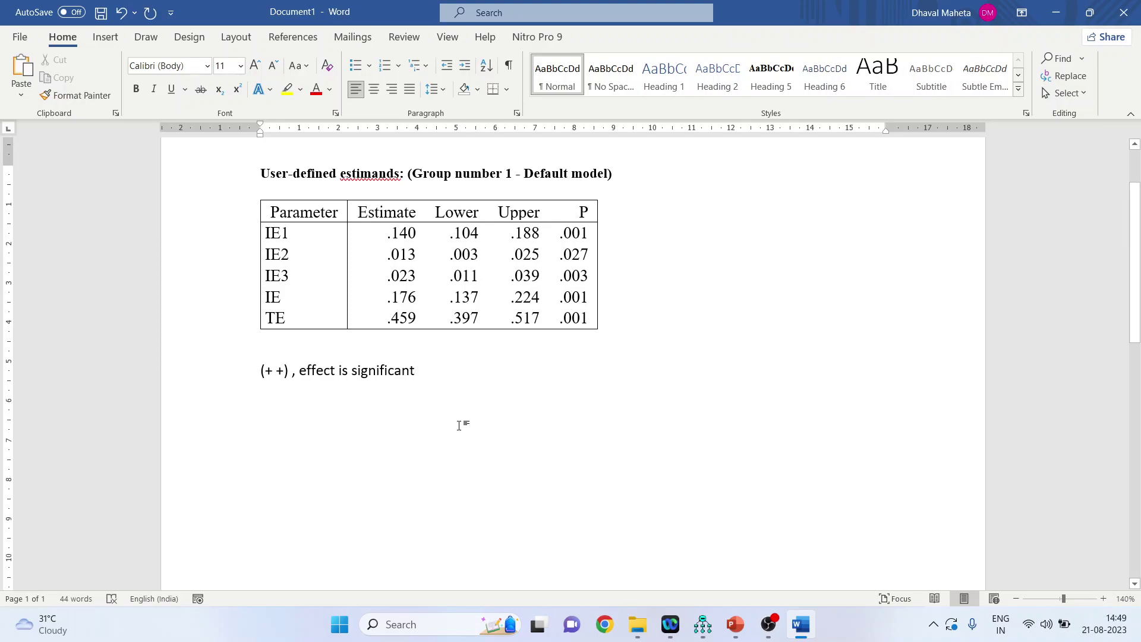
Add '(- -), effect is significant' and '(+ -) / (- +), effect is insignificant (p value > 0.05)'.
text(()
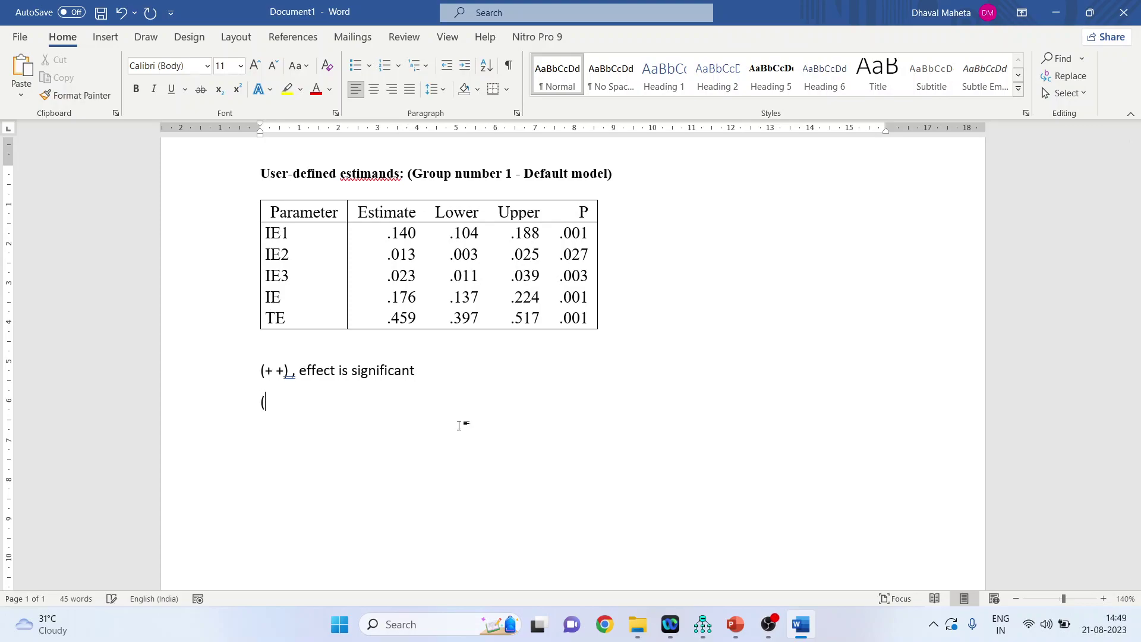
text(- -), effect is significant )
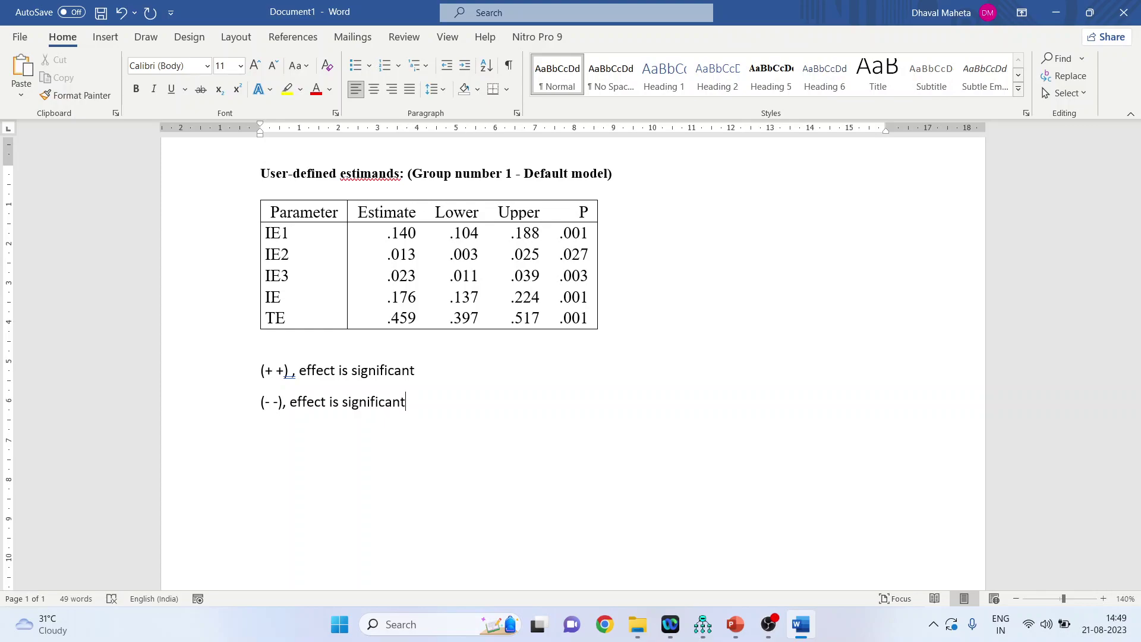
text((+ -) / (- ++)
key(BackSpace)
text(), effect is in)
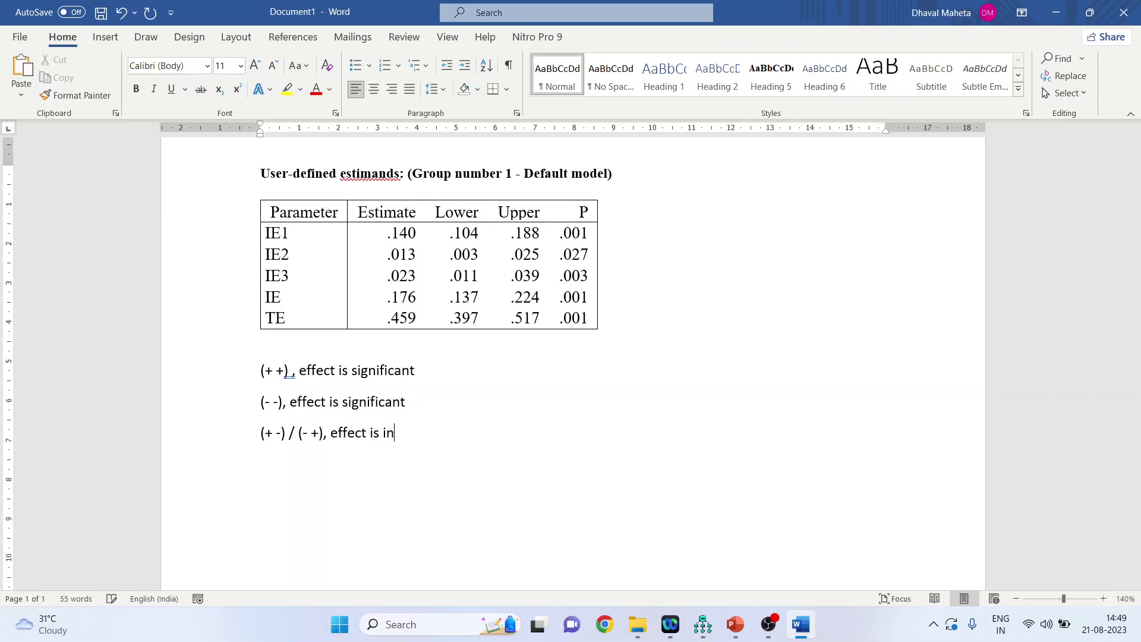
text(significant (pv al)
key(BackSpace)
key(BackSpace)
key(BackSpace)
text(value > 0.0)
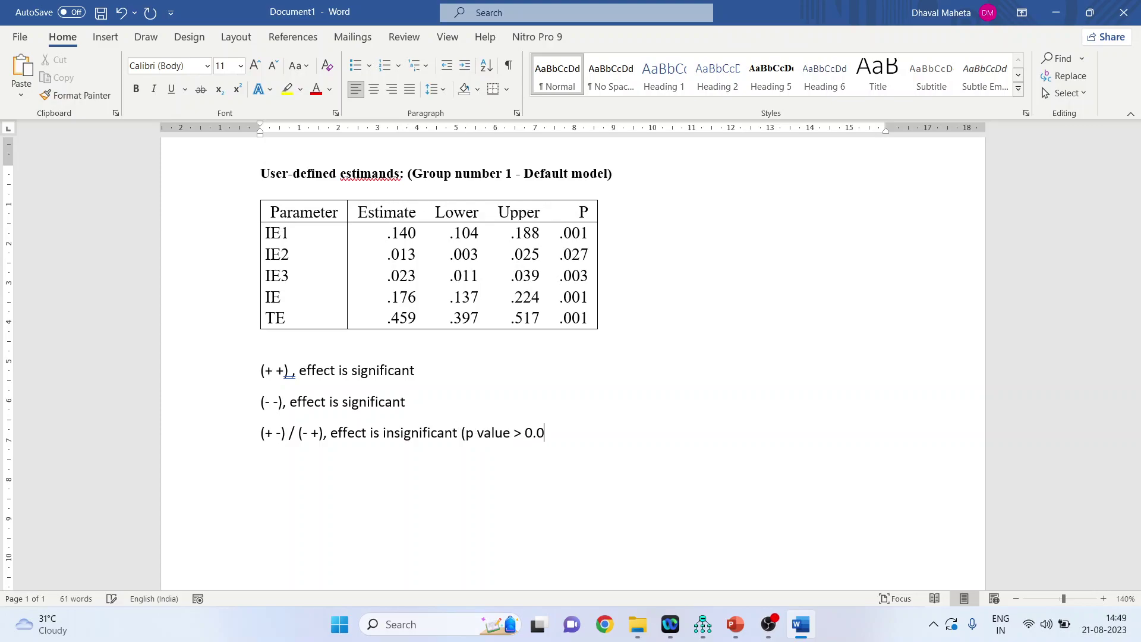
text(5))
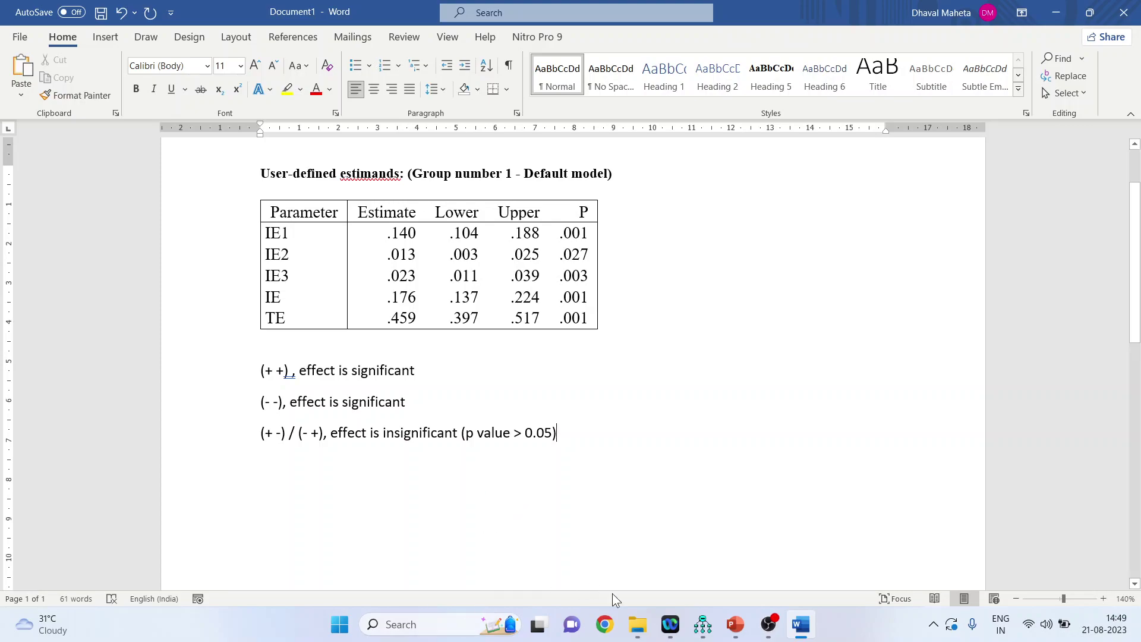
Show estimates on the path diagram and compare them with Amos Output and the Word table.
mouse_move(701, 633)
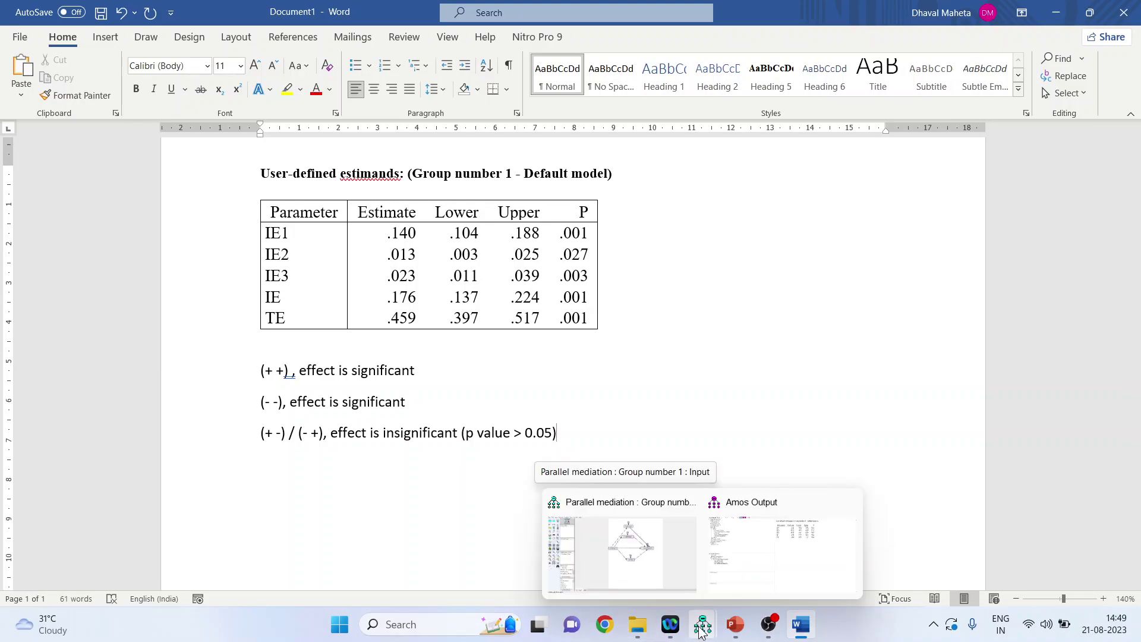
click(764, 564)
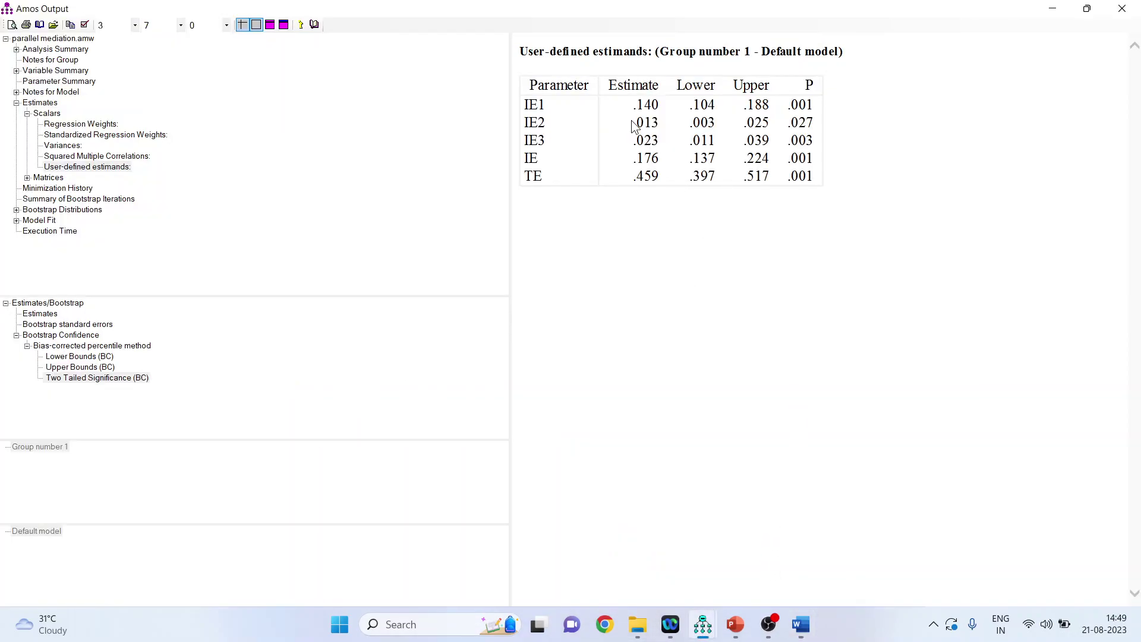
mouse_move(703, 627)
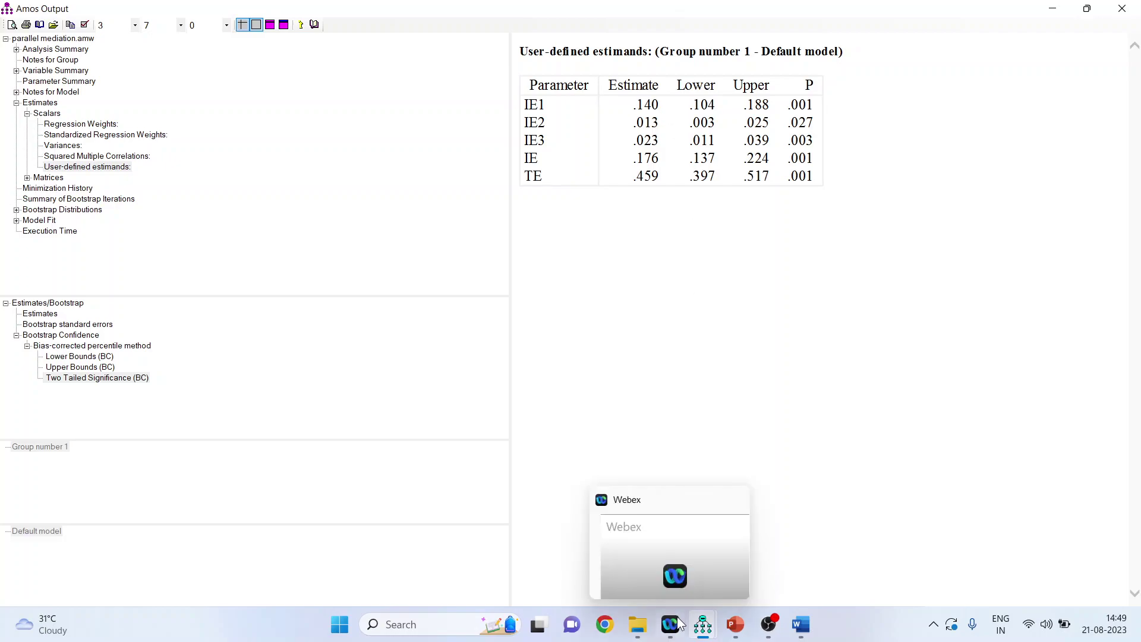
click(672, 555)
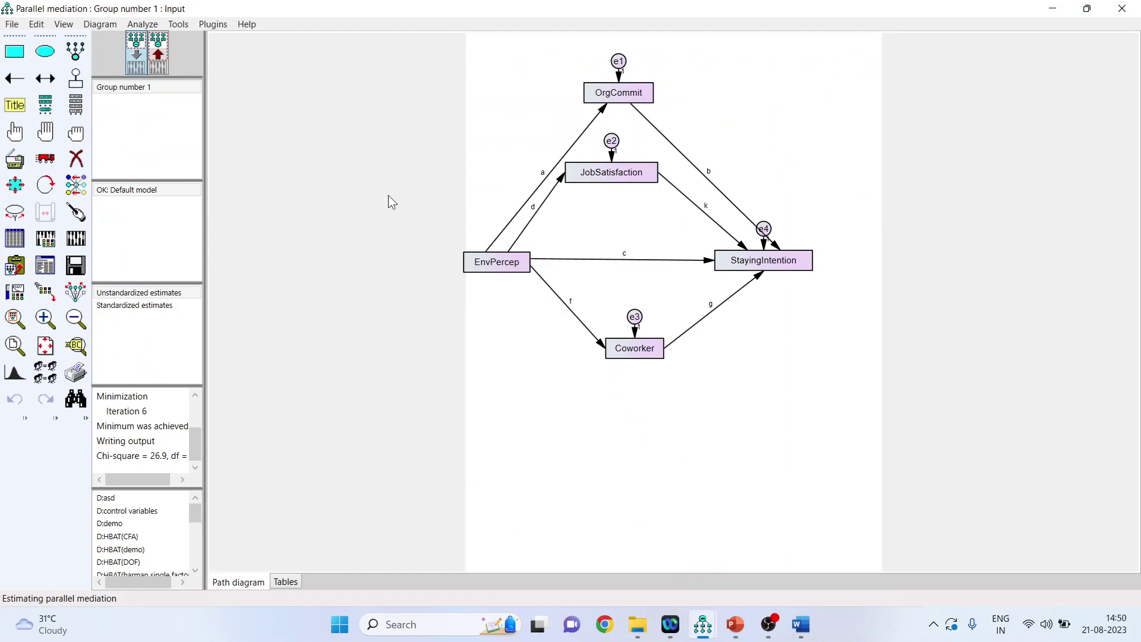
click(158, 59)
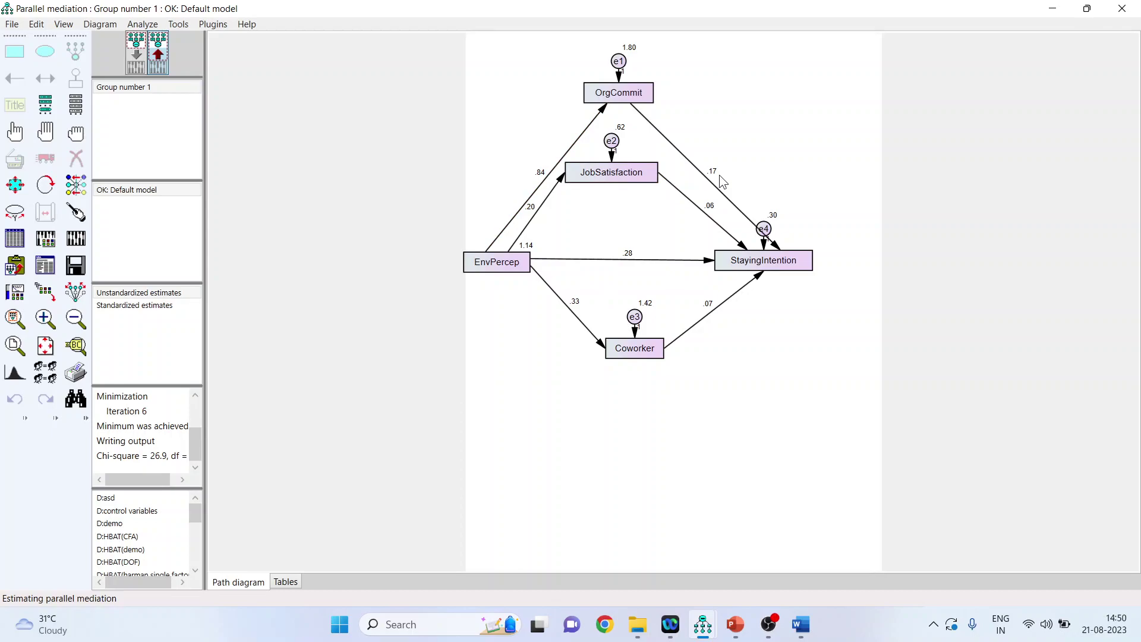
mouse_move(797, 638)
click(809, 611)
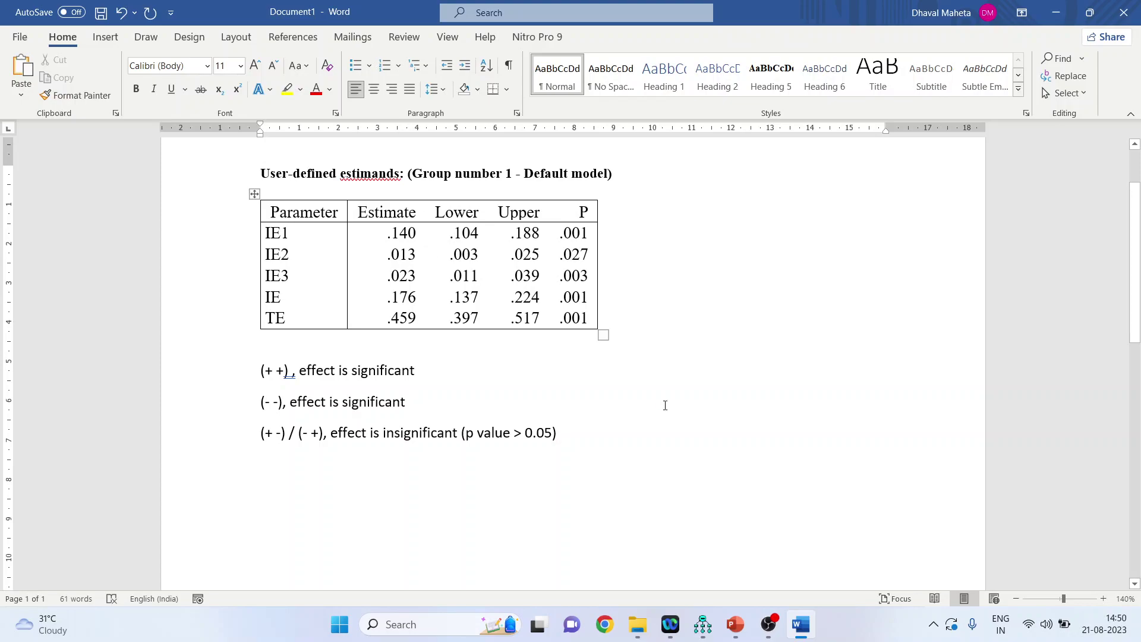
mouse_move(701, 627)
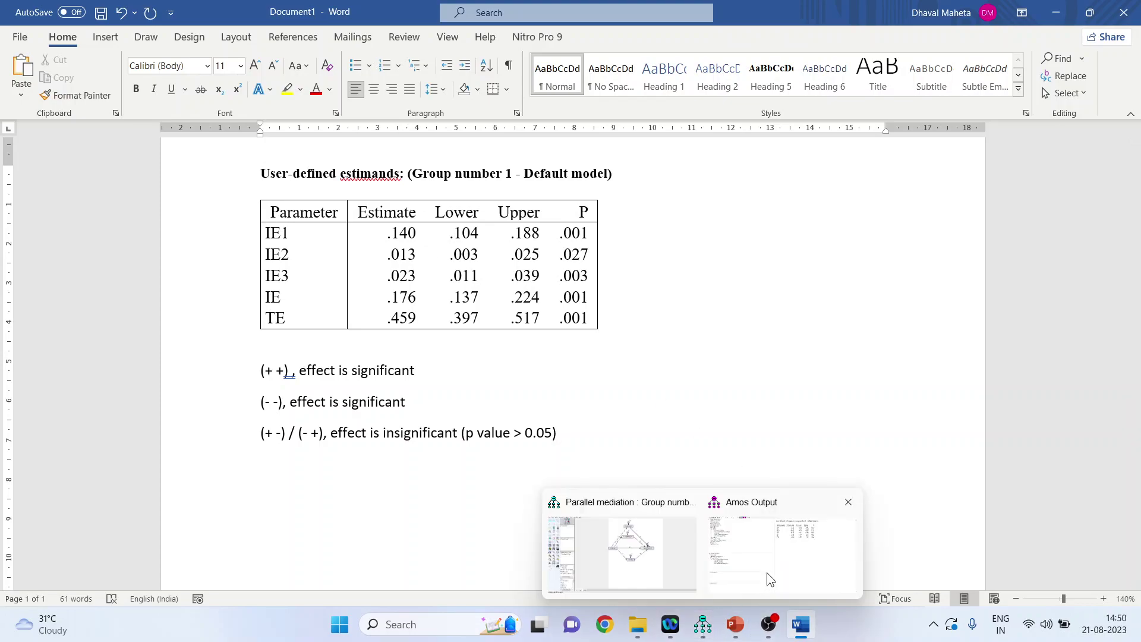
click(775, 543)
mouse_move(703, 625)
click(661, 560)
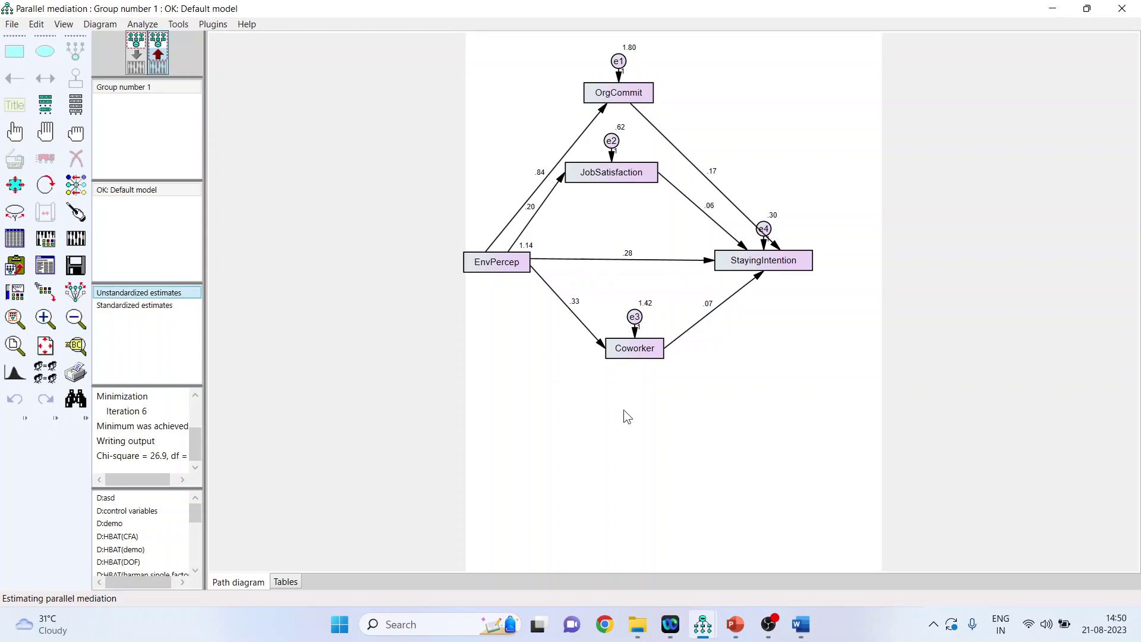
mouse_move(750, 635)
mouse_move(801, 629)
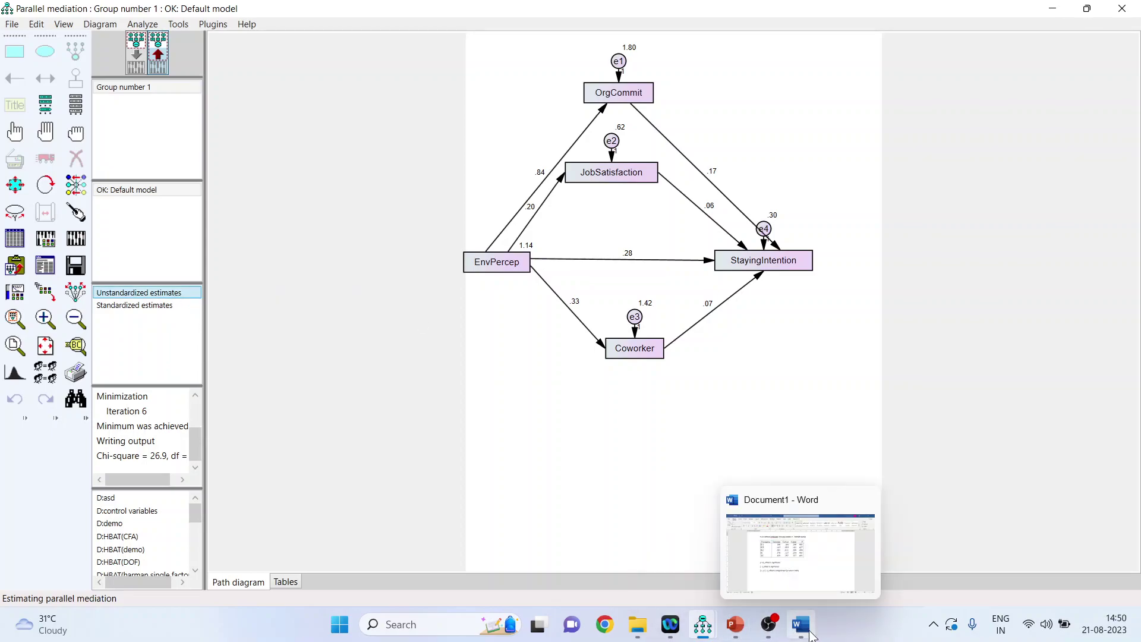
click(831, 565)
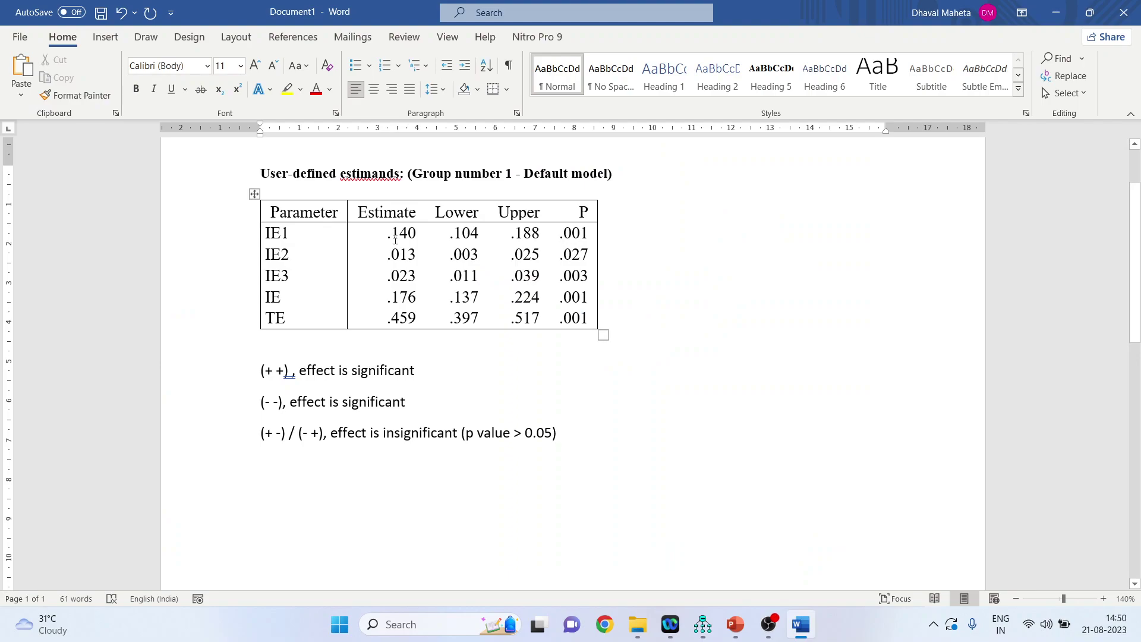
Cross-check IE1's estimate and lower bound and IE2's estimate .013 against the path diagram.
drag(387, 235, 430, 234)
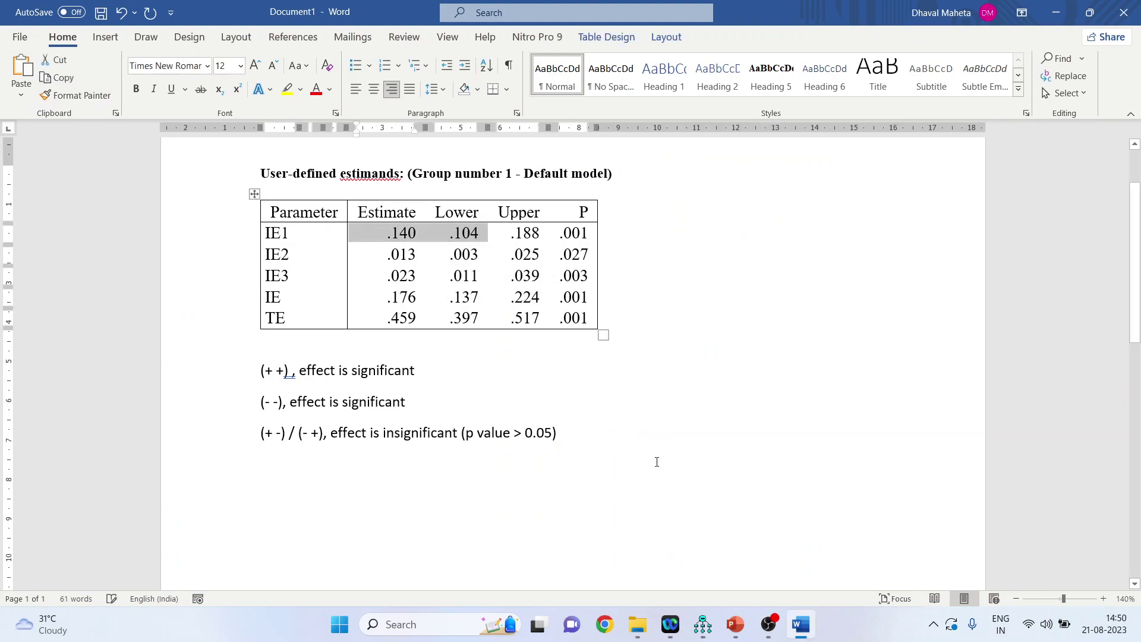
mouse_move(704, 624)
click(679, 555)
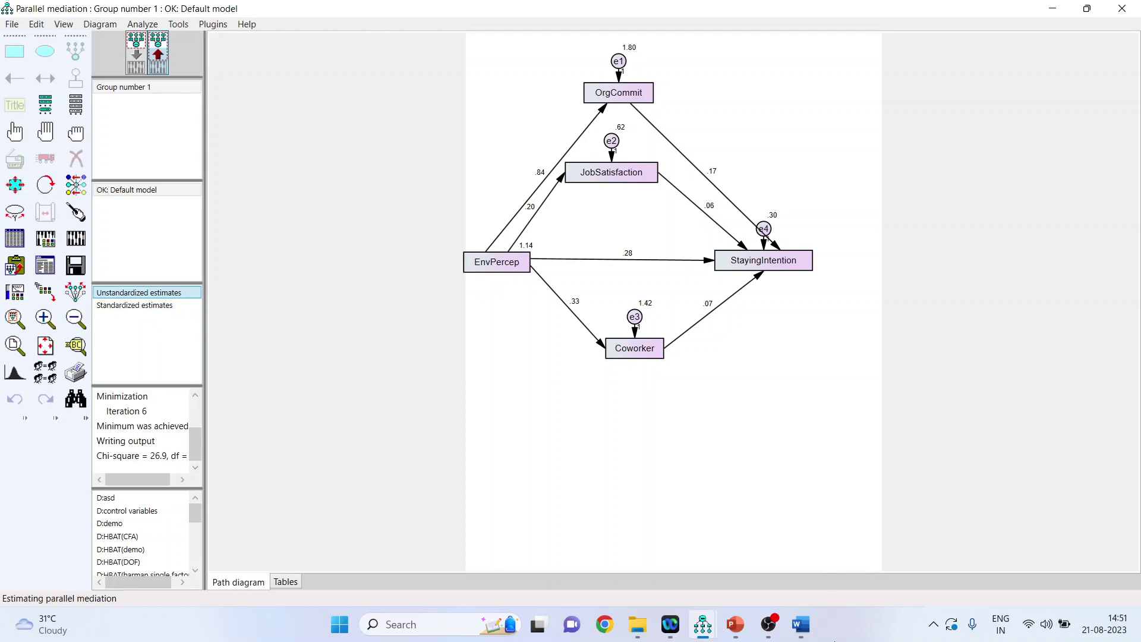
click(802, 624)
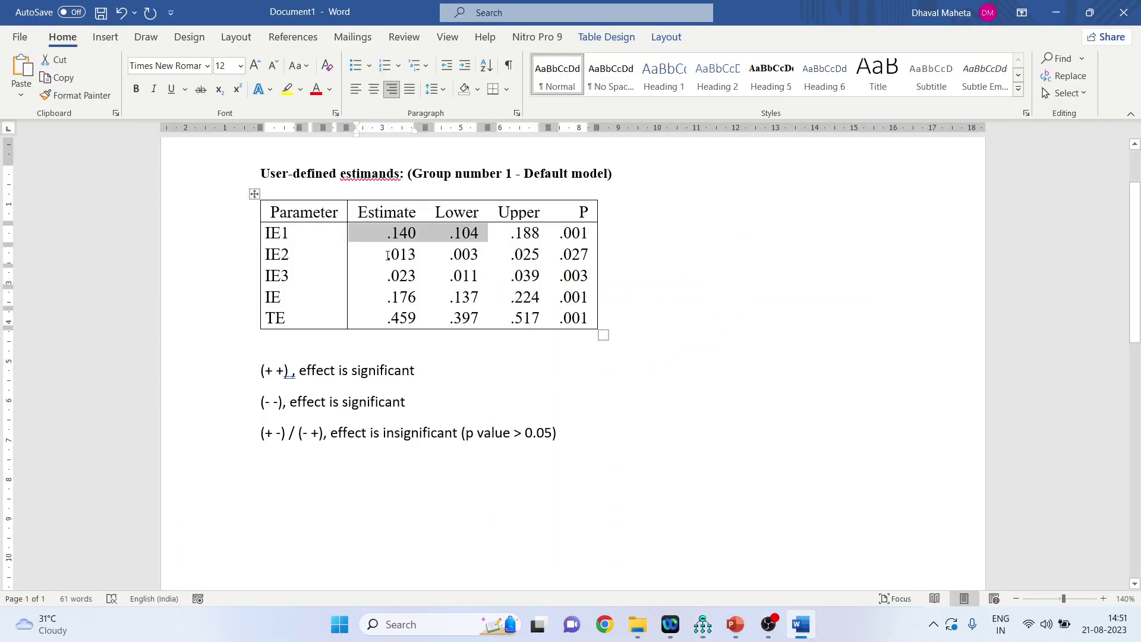
double_click(411, 256)
mouse_move(704, 619)
click(751, 556)
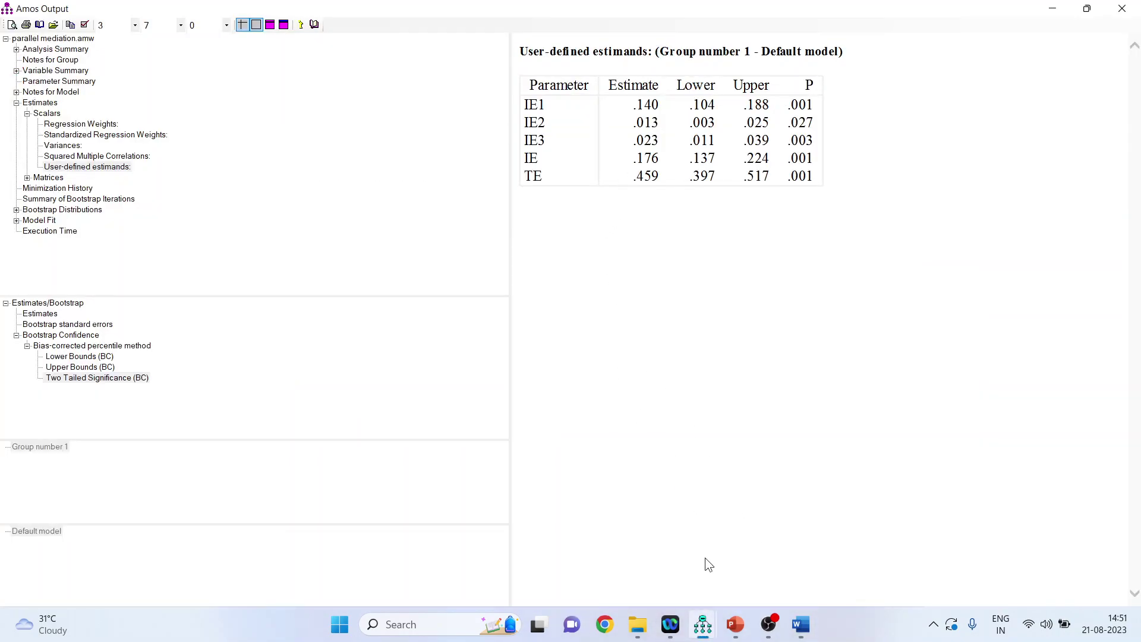
click(638, 555)
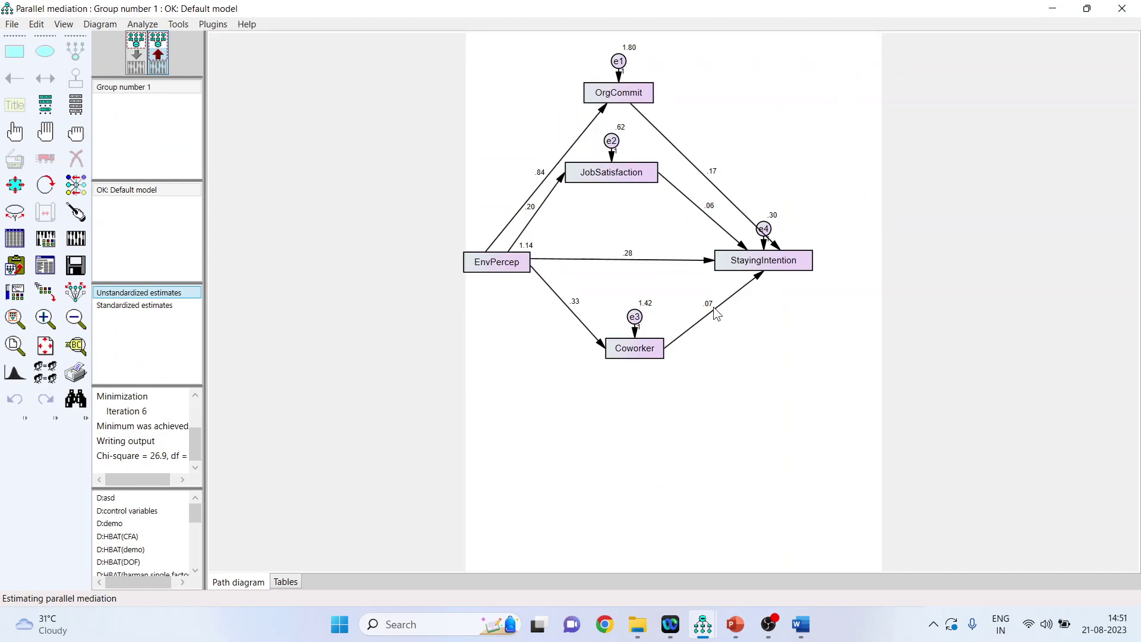
mouse_move(801, 624)
click(800, 586)
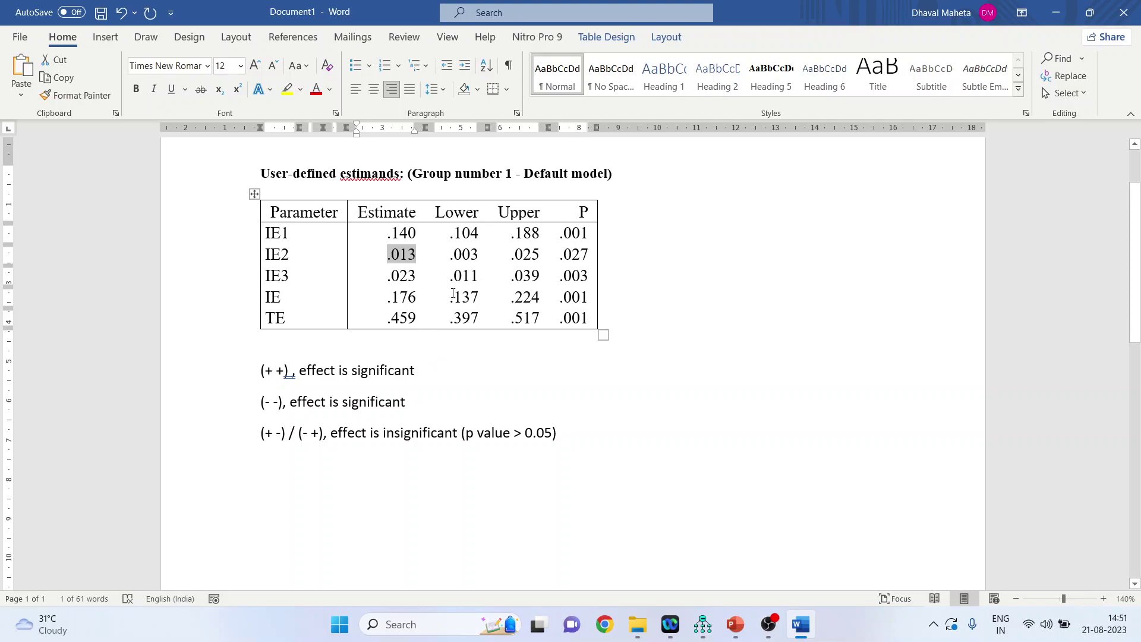
Look at the Amos Plugins list, then present PowerPoint slide 13 as a full-screen slide show.
key(alt+Tab)
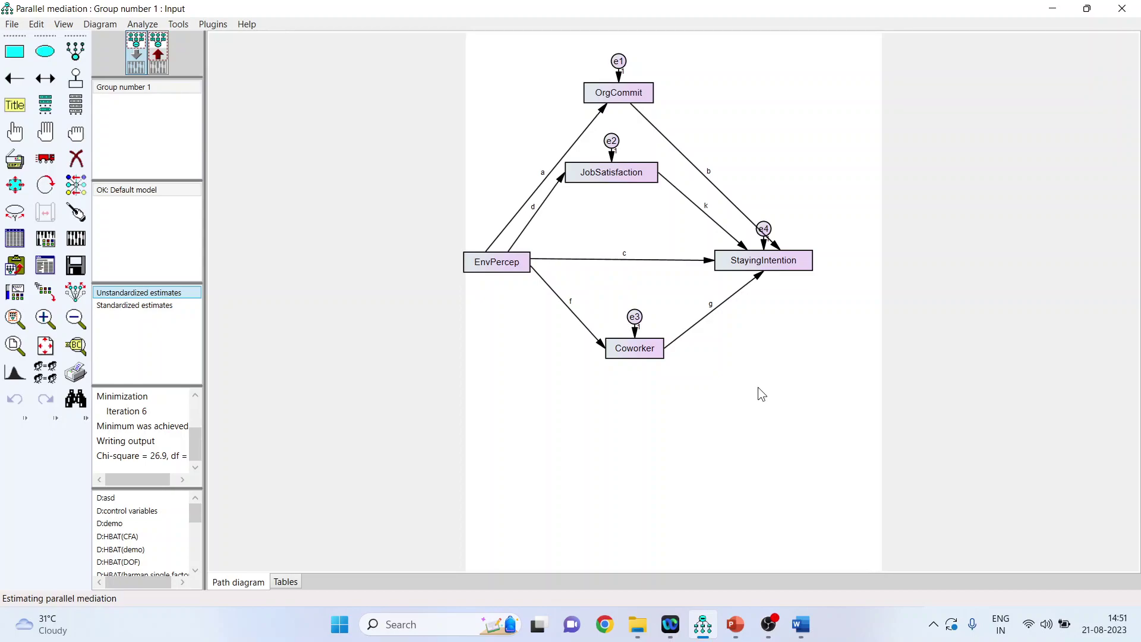
click(213, 24)
key(alt+Tab)
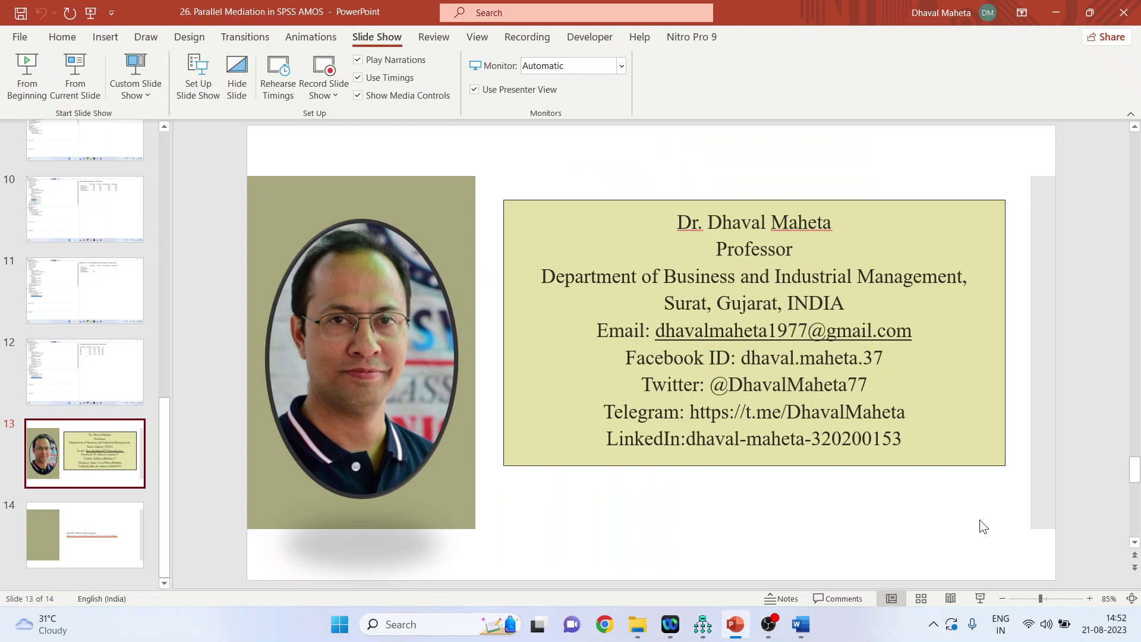
click(980, 598)
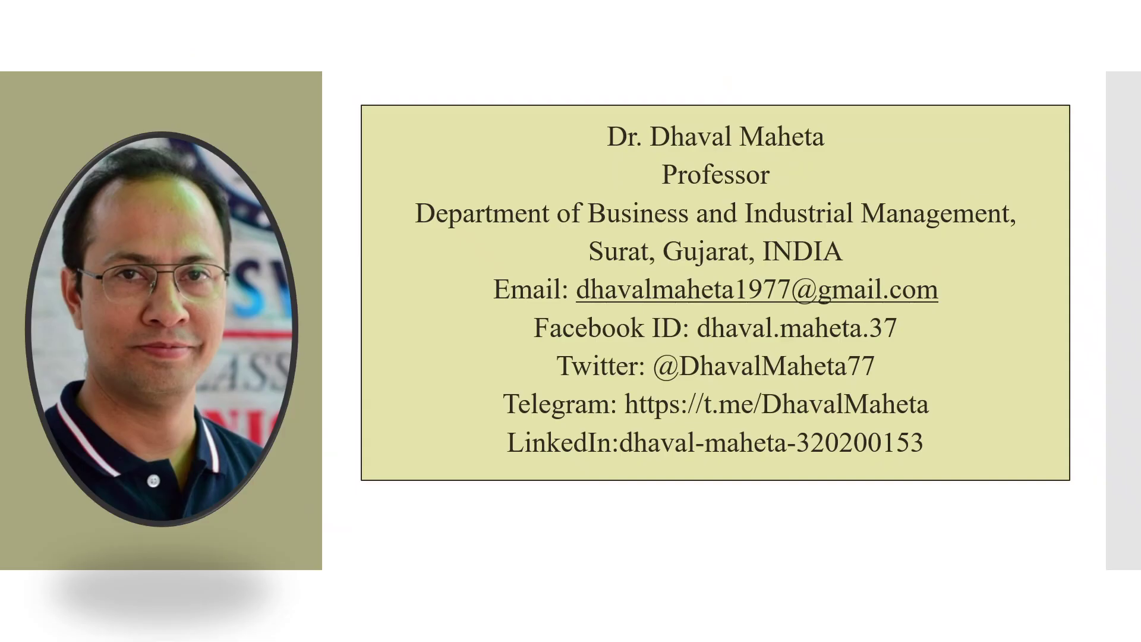